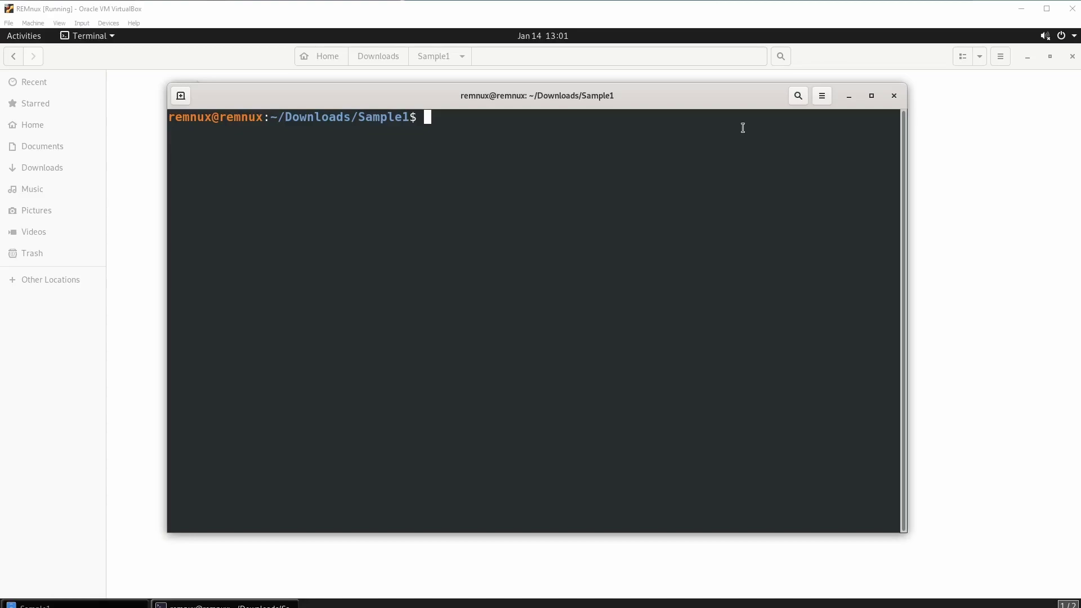
# Step: Move the terminal window aside to glimpse baddoc.doc, then back over the Sample1 Files window
pyautogui.moveTo(653, 96); pyautogui.dragTo(790, 183)
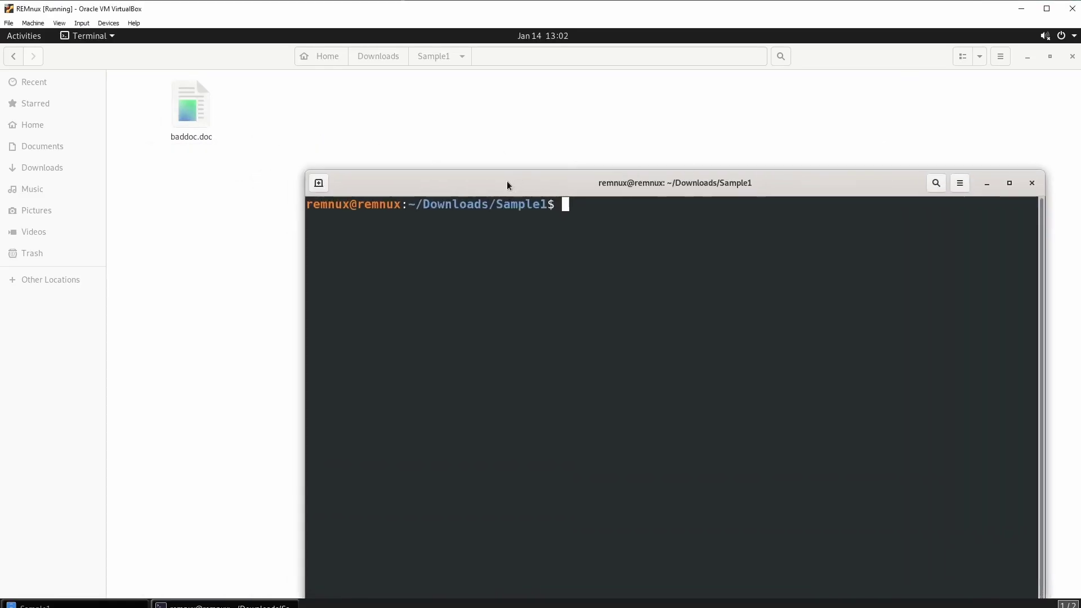
pyautogui.moveTo(507, 183); pyautogui.dragTo(441, 101)
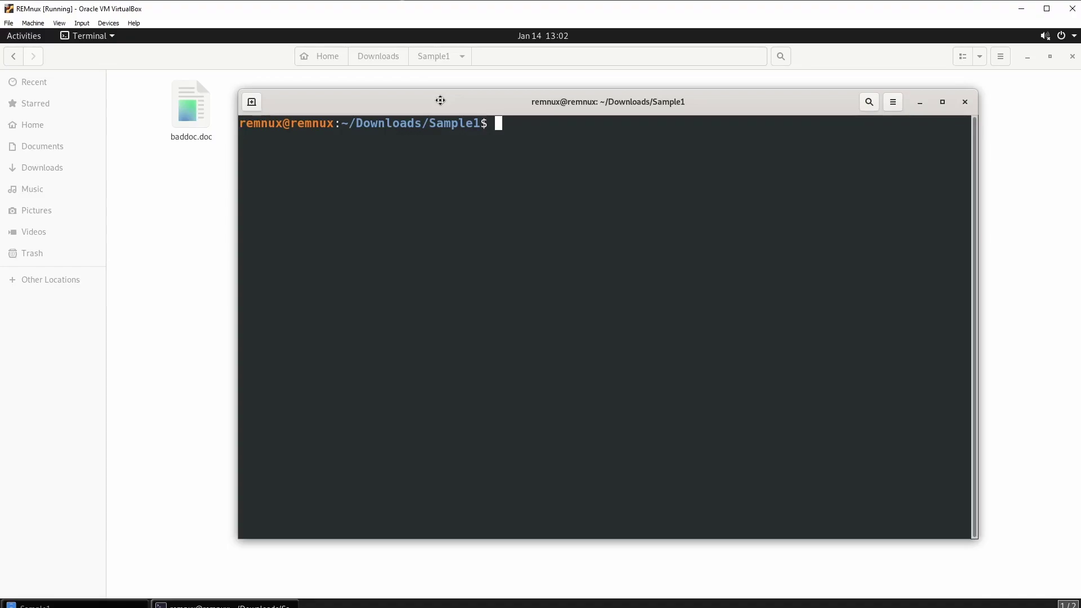
pyautogui.moveTo(734, 109); pyautogui.dragTo(693, 108)
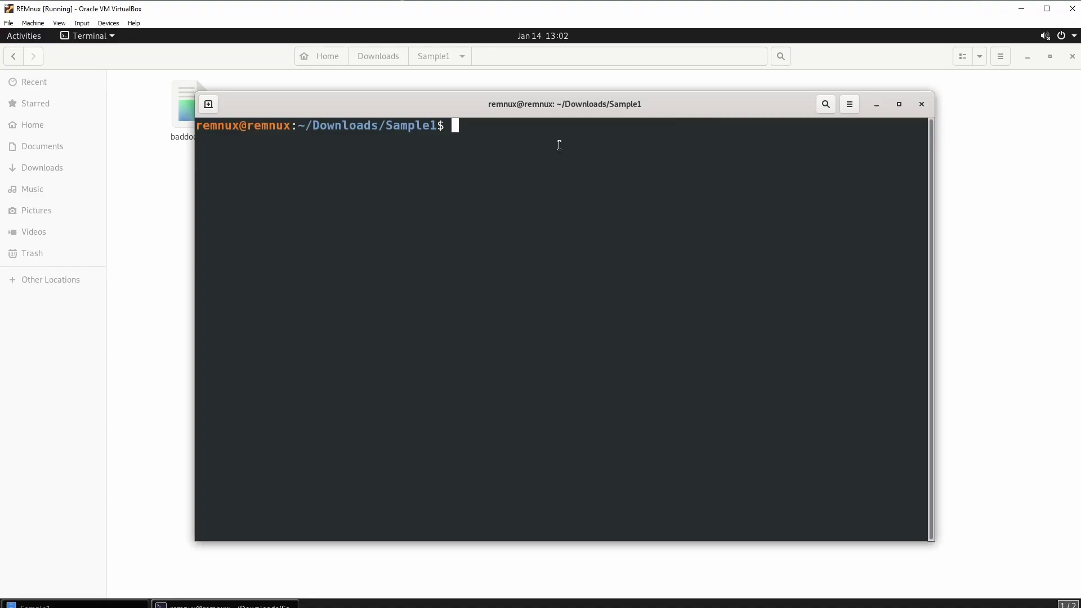
# Step: Zoom the terminal text in, then resize and raise the window to span most of the screen
pyautogui.click(850, 107)
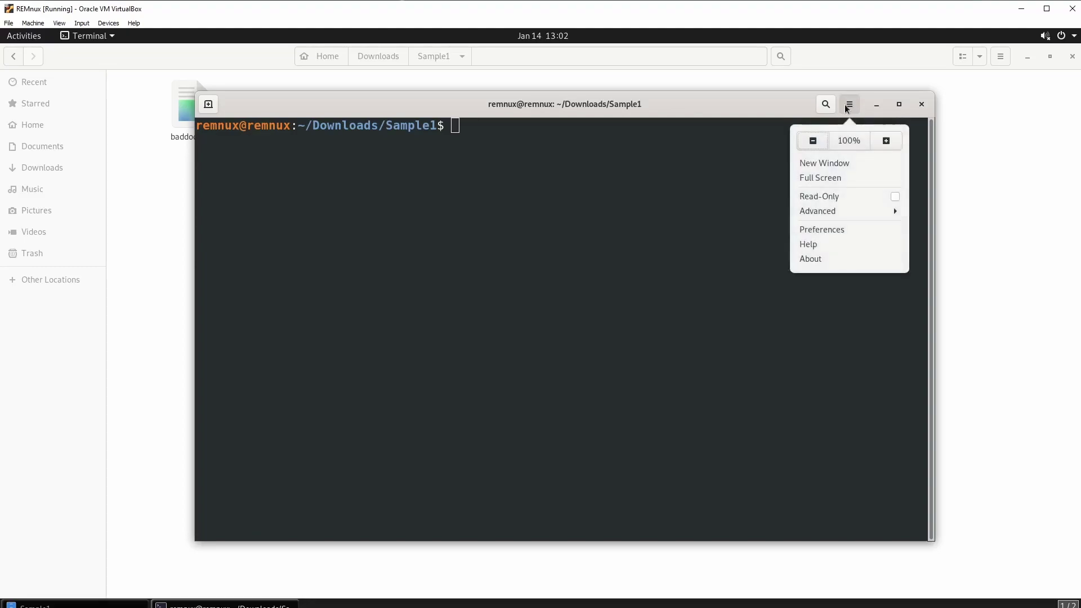
pyautogui.click(852, 106)
pyautogui.click(851, 106)
pyautogui.click(886, 145)
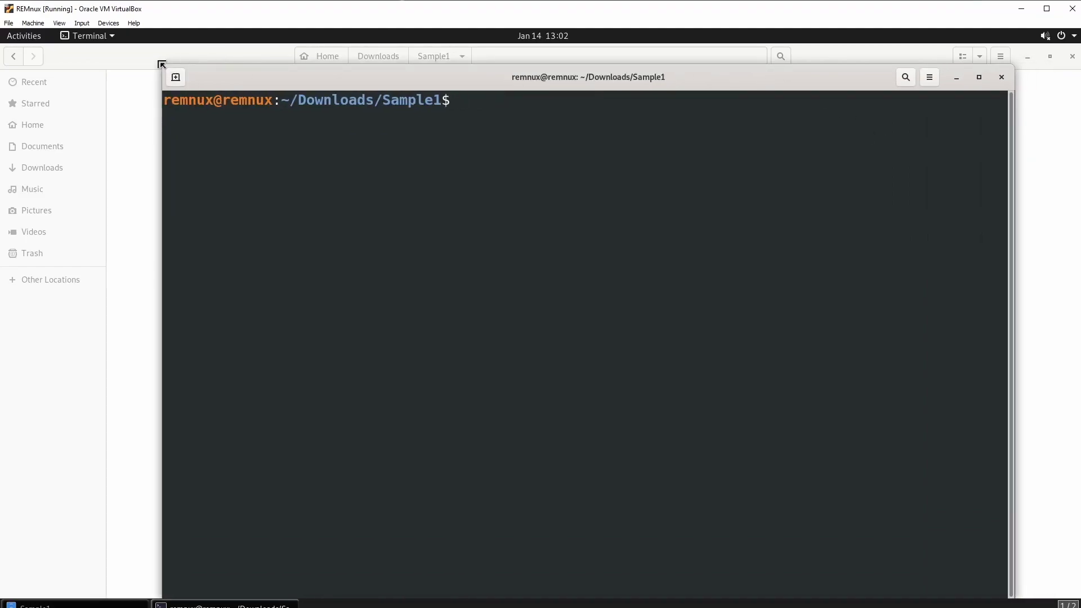
pyautogui.moveTo(164, 65); pyautogui.dragTo(79, 137)
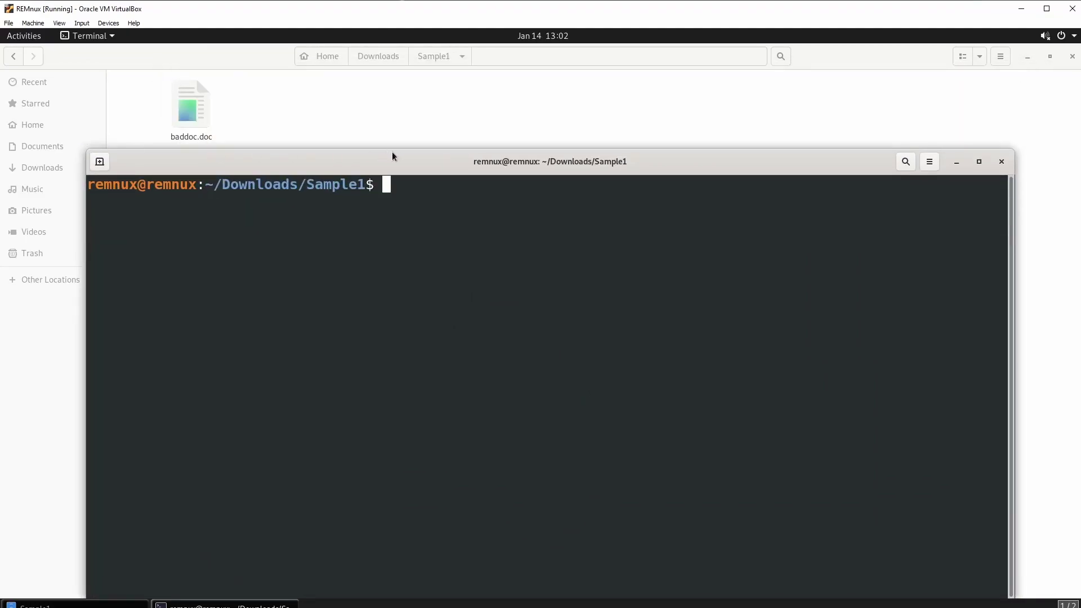
pyautogui.moveTo(393, 154); pyautogui.dragTo(407, 104)
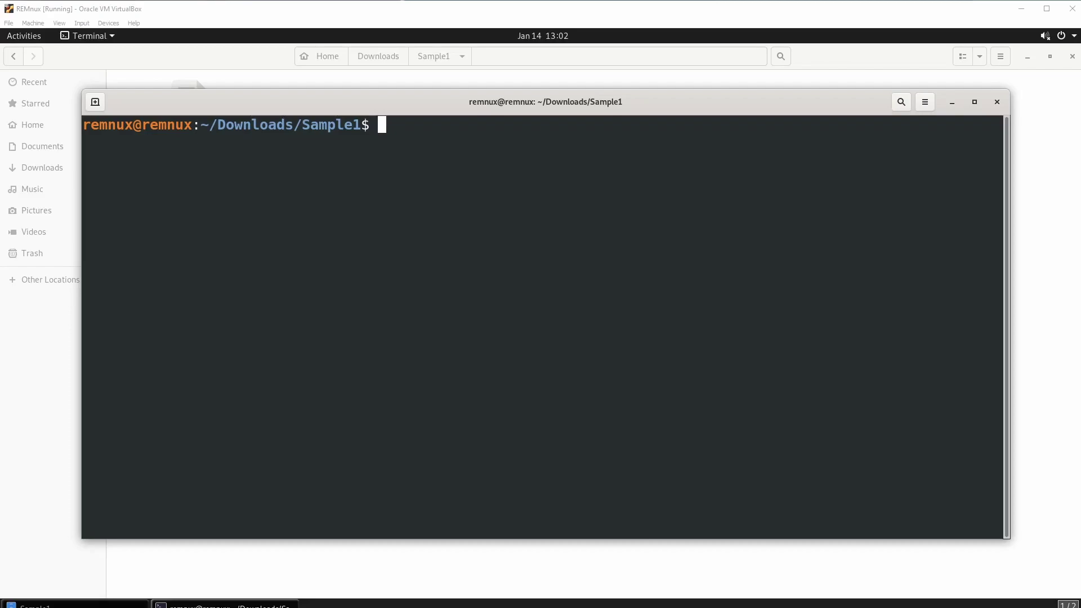
pyautogui.rightClick(495, 147)
pyautogui.click(529, 188)
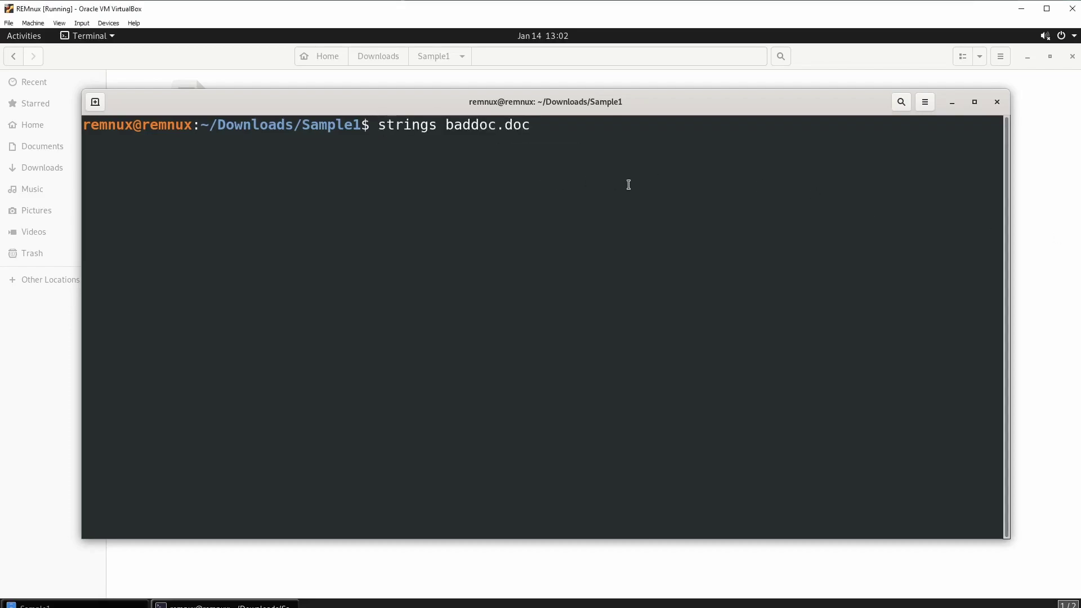
pyautogui.press('Return')
pyautogui.moveTo(1007, 527); pyautogui.dragTo(988, 540)
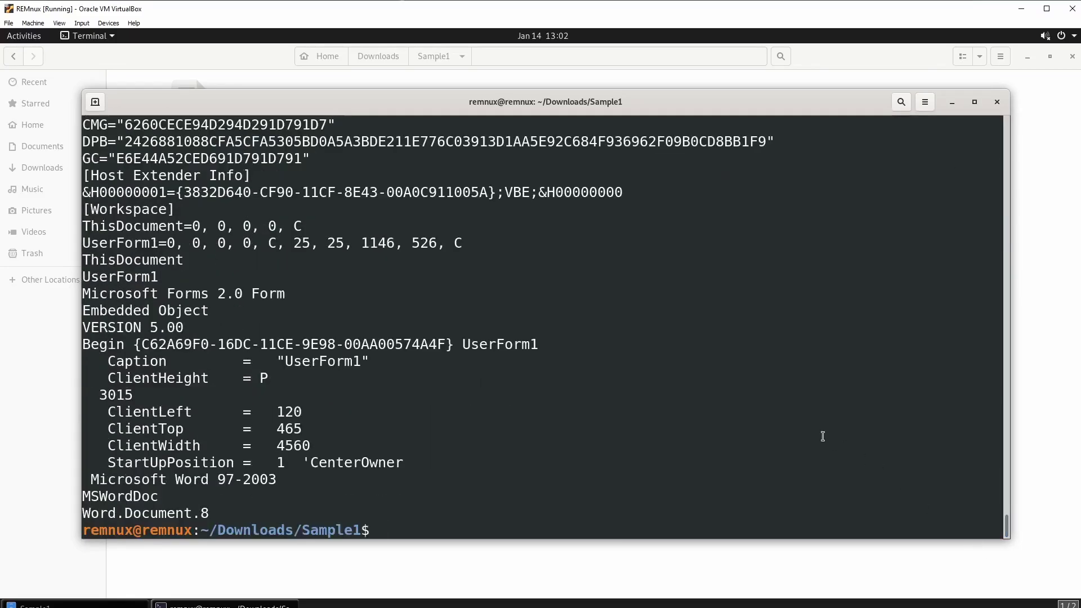
pyautogui.write('clear')
pyautogui.press('Return')
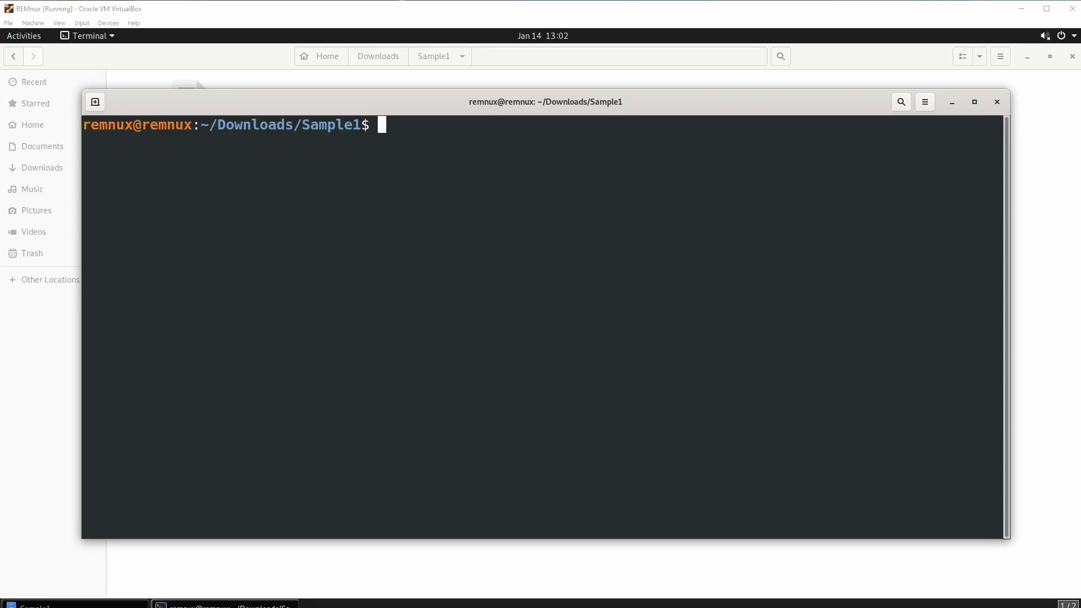
pyautogui.rightClick(491, 154)
pyautogui.click(521, 188)
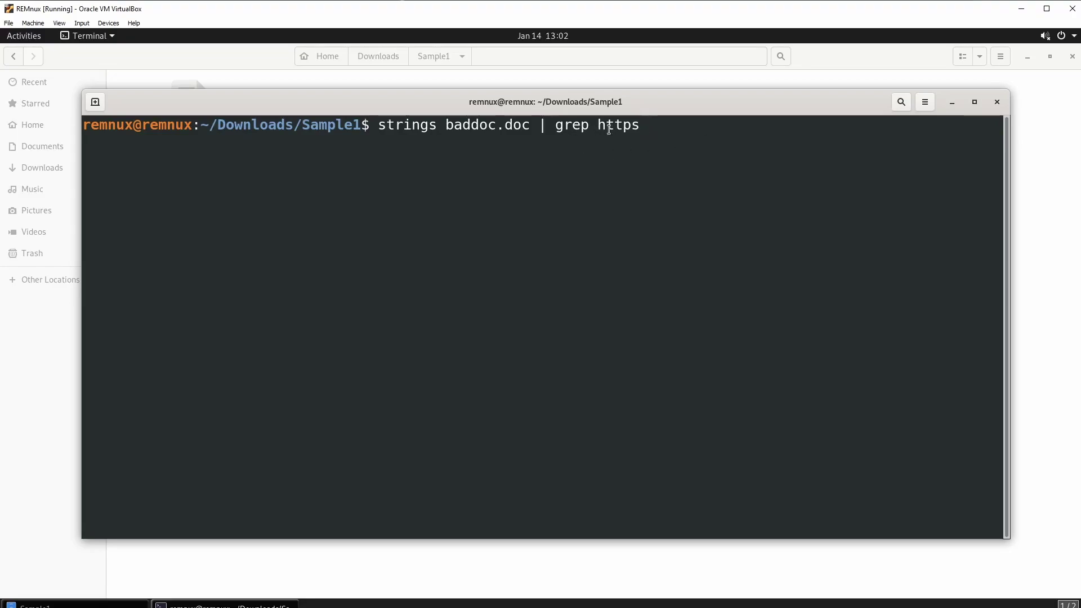
pyautogui.doubleClick(637, 125)
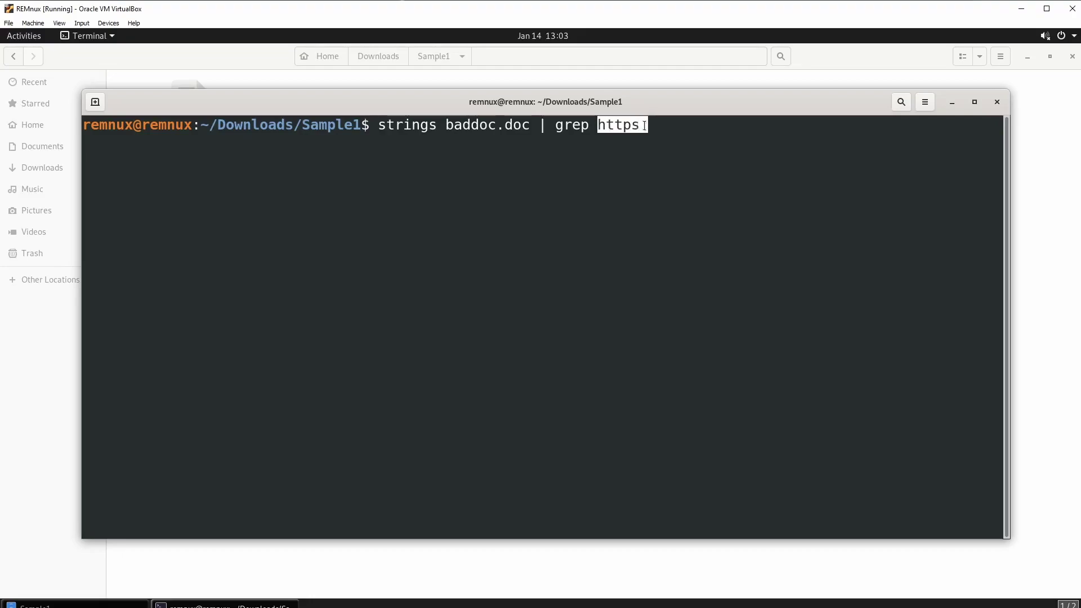
pyautogui.click(637, 125)
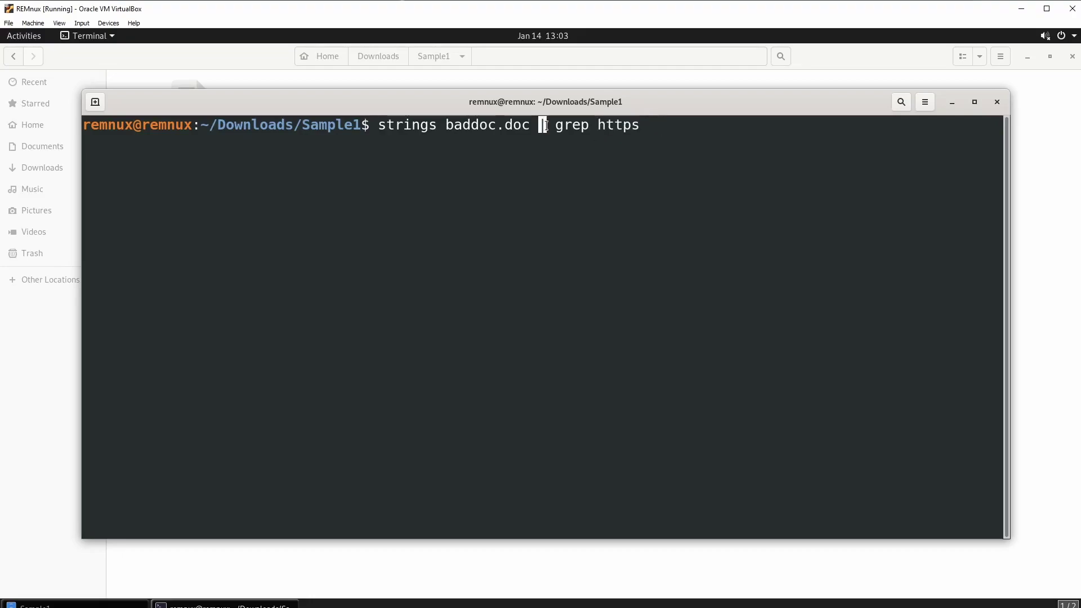
pyautogui.click(540, 126)
pyautogui.moveTo(538, 126); pyautogui.dragTo(589, 125)
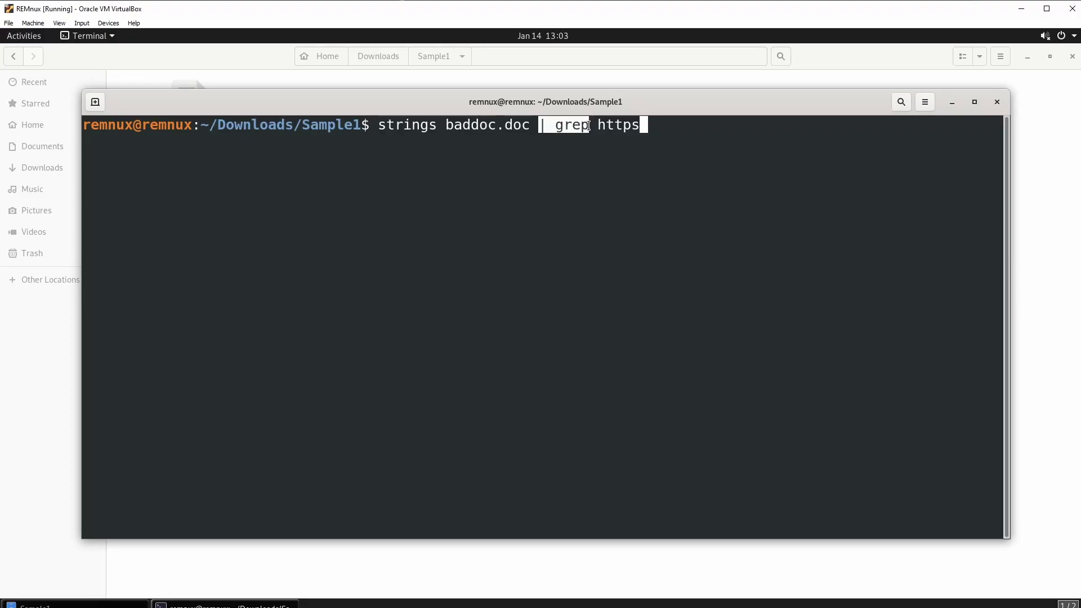
pyautogui.click(656, 125)
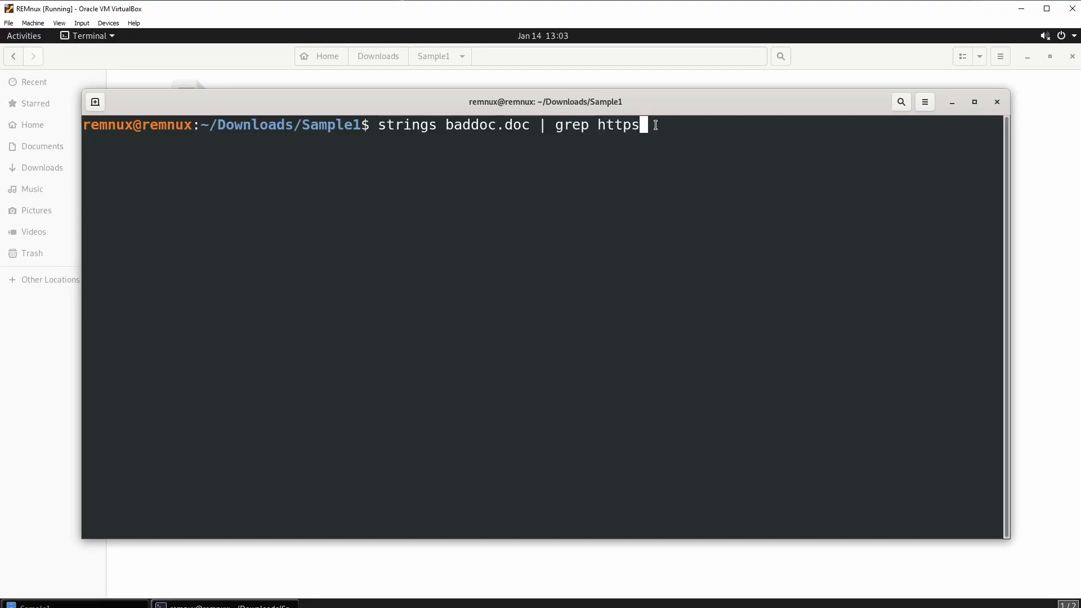
pyautogui.press('Return')
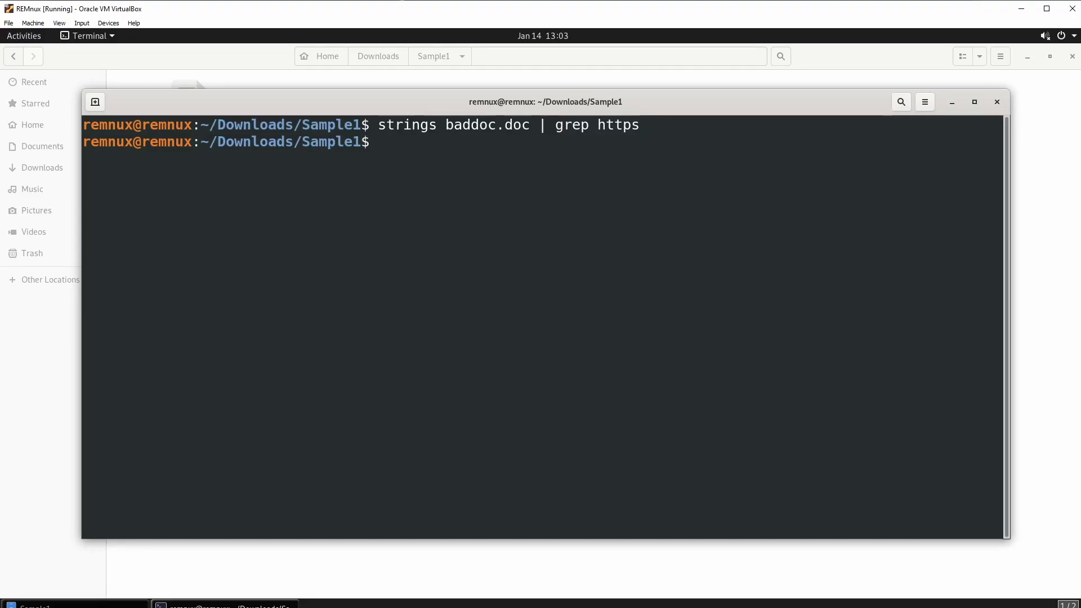
pyautogui.press('Up')
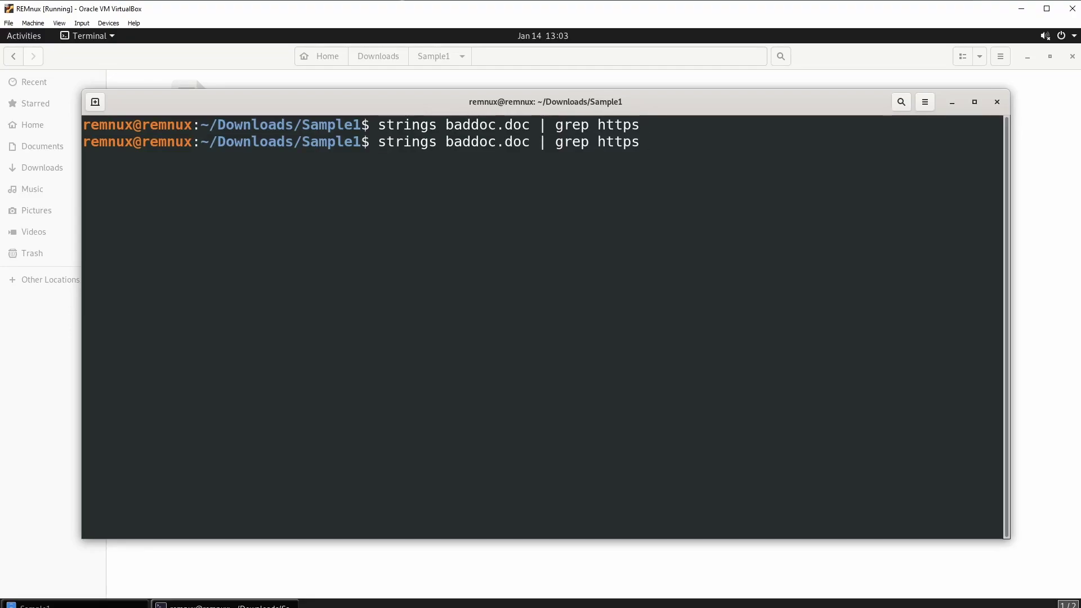
pyautogui.press('BackSpace')
pyautogui.press('Return')
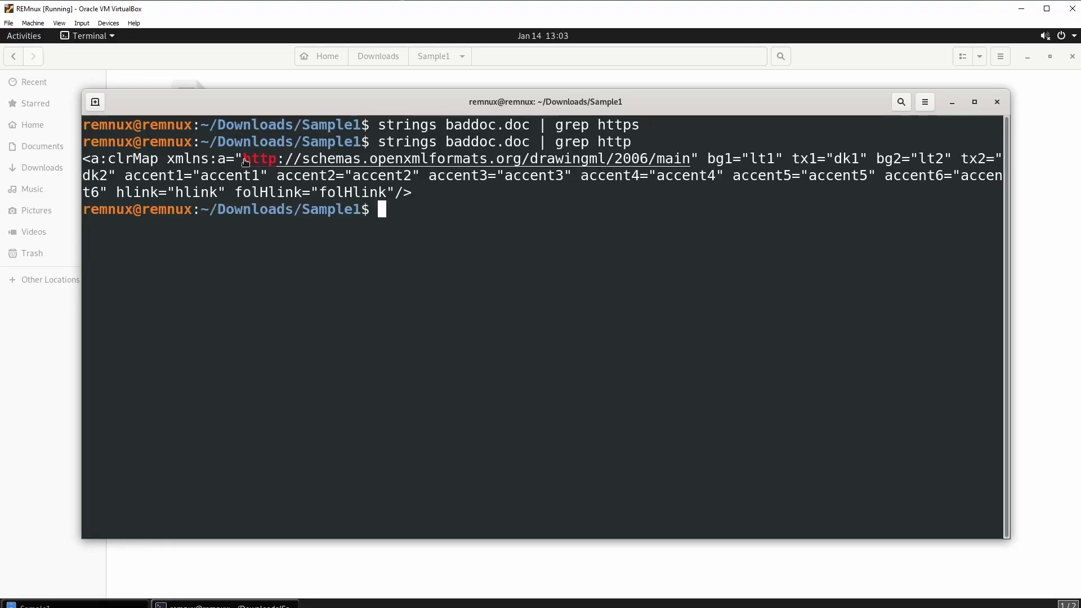
pyautogui.moveTo(243, 159); pyautogui.dragTo(274, 160)
pyautogui.click(479, 217)
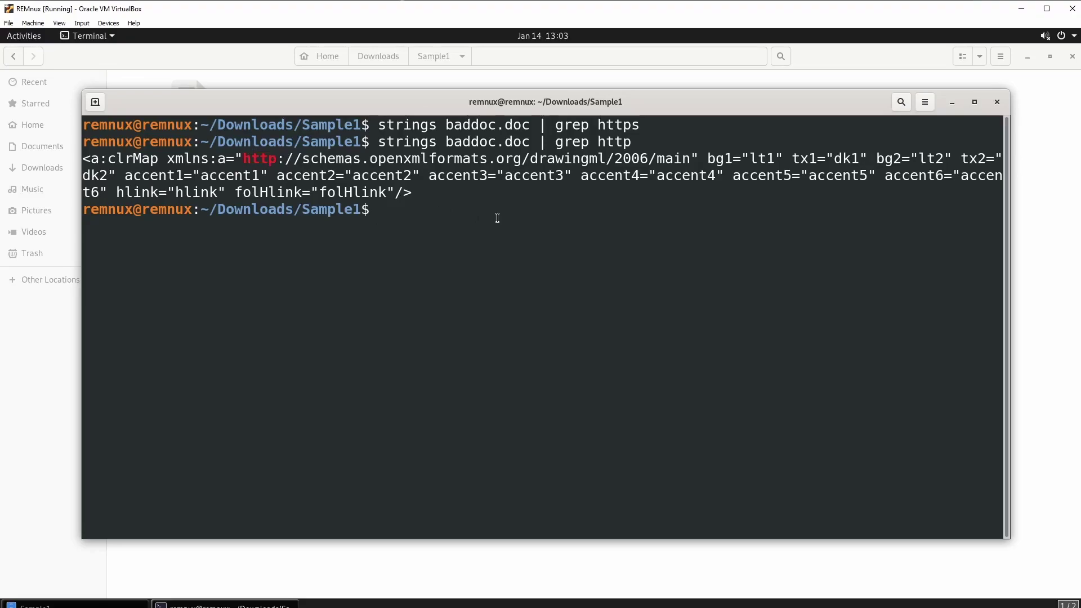
pyautogui.press('Up')
pyautogui.press('BackSpace')
pyautogui.press('BackSpace')
pyautogui.press('BackSpace')
pyautogui.press('BackSpace')
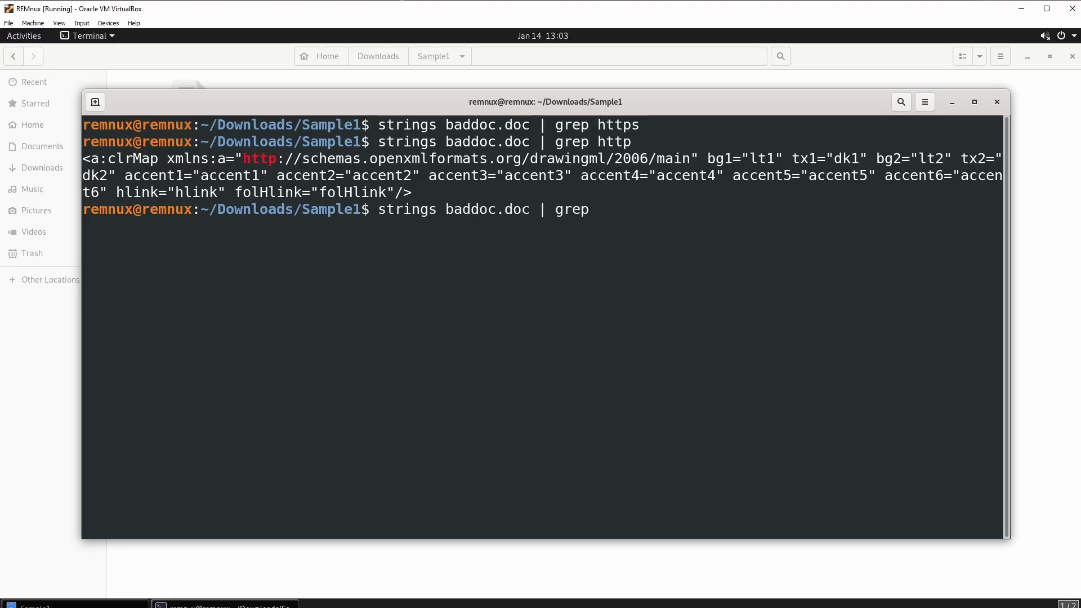
pyautogui.write('vbs')
pyautogui.press('Return')
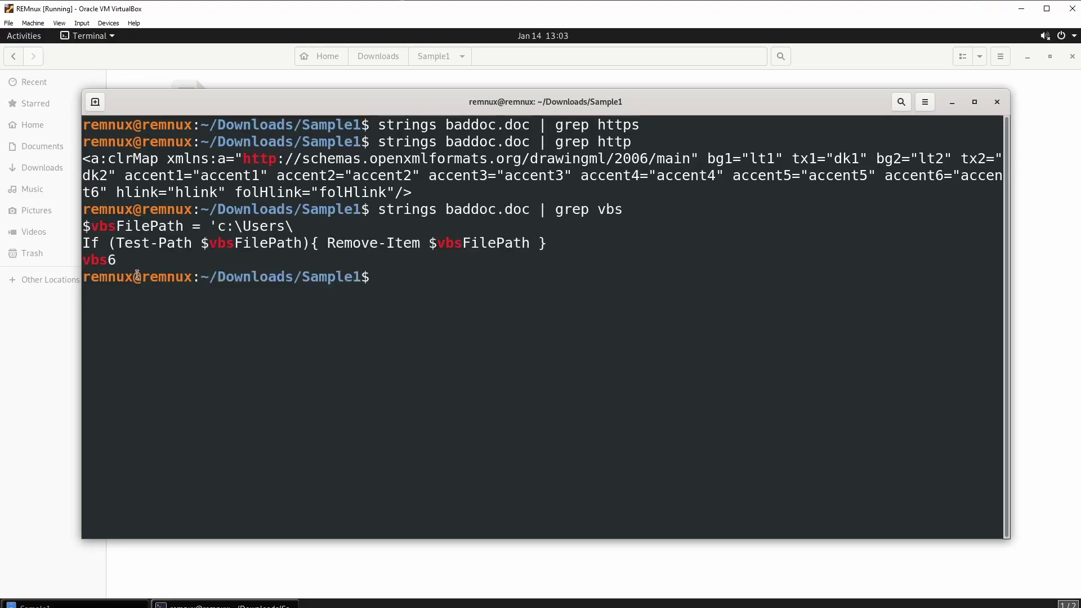
pyautogui.moveTo(135, 265); pyautogui.dragTo(83, 228)
pyautogui.moveTo(135, 260); pyautogui.dragTo(83, 228)
pyautogui.click(85, 228)
pyautogui.write('clear')
pyautogui.press('Return')
pyautogui.write('\\')
pyautogui.press('BackSpace')
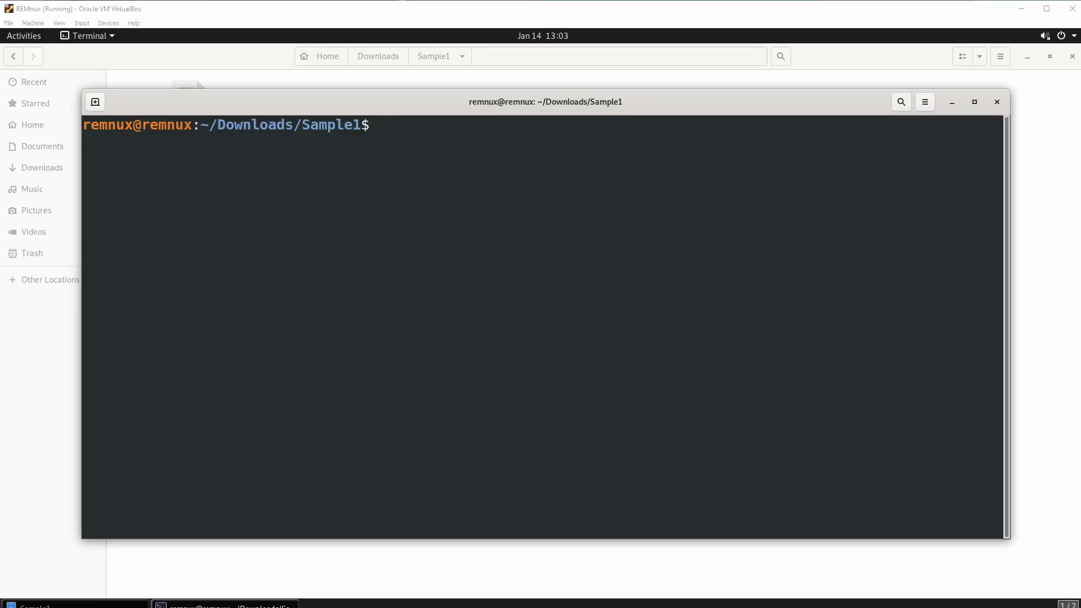
# Step: Paste and run 'olemeta baddoc.doc' to list the document's metadata
pyautogui.rightClick(421, 140)
pyautogui.click(459, 179)
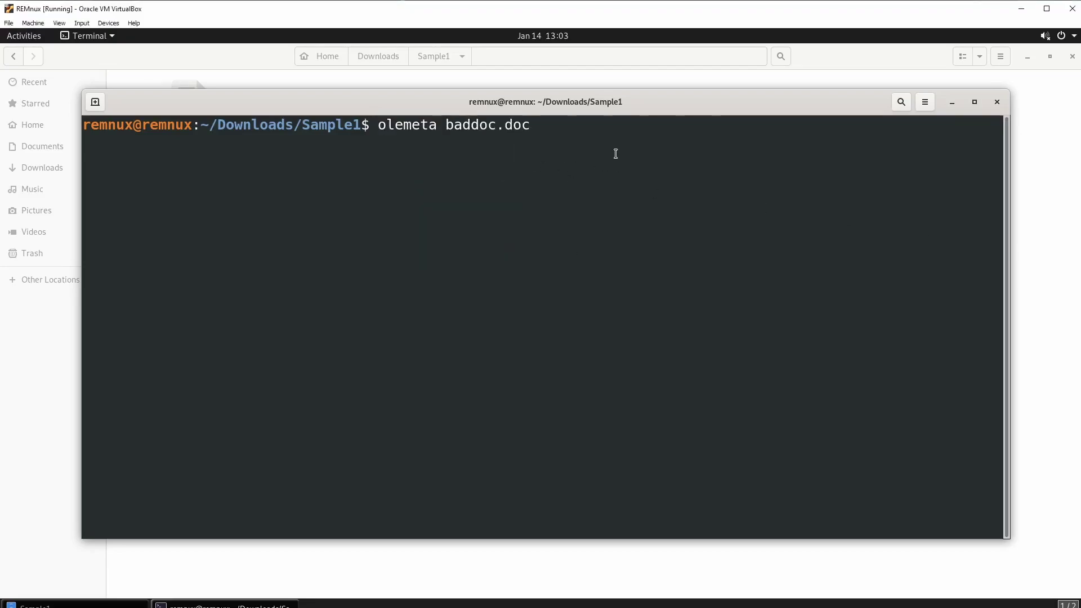
pyautogui.moveTo(600, 111); pyautogui.dragTo(593, 104)
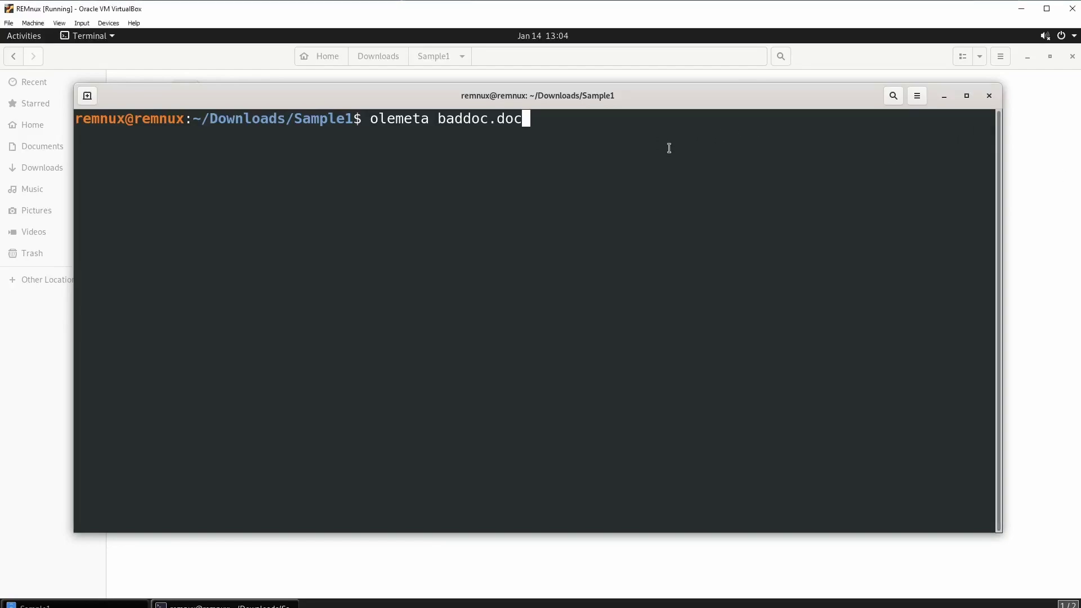
pyautogui.press('Return')
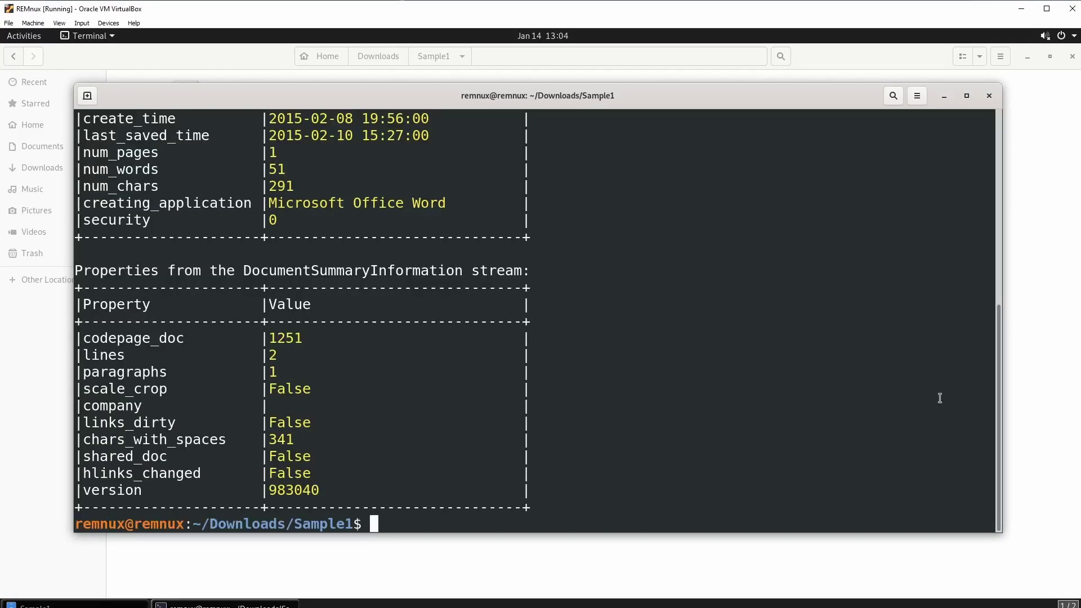
# Step: Zoom the terminal font out and enlarge the window to fit the metadata table
pyautogui.moveTo(995, 397); pyautogui.dragTo(951, 174)
pyautogui.click(917, 97)
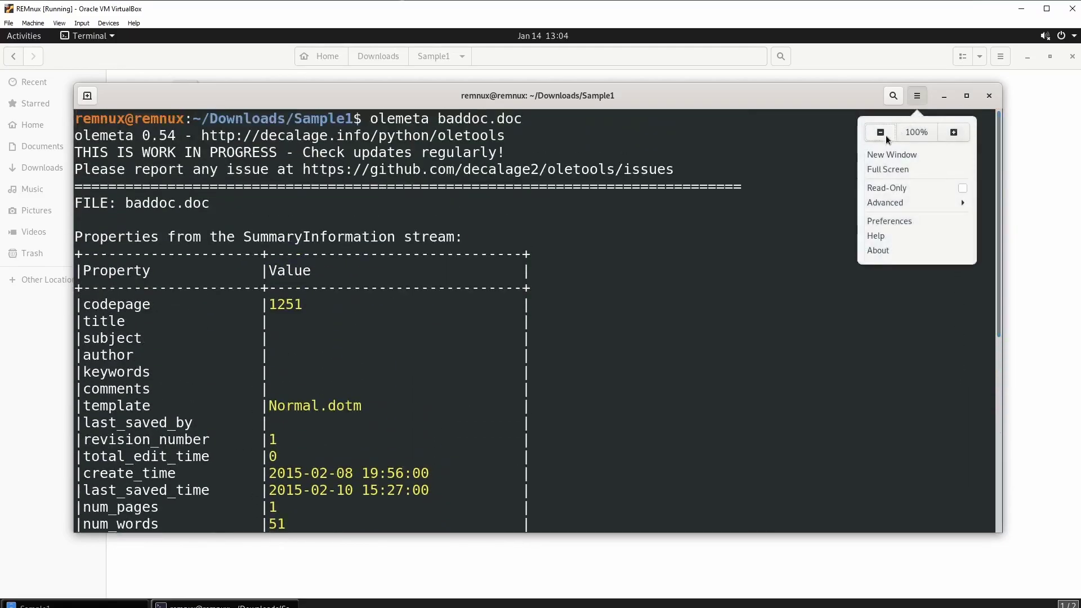
pyautogui.click(872, 132)
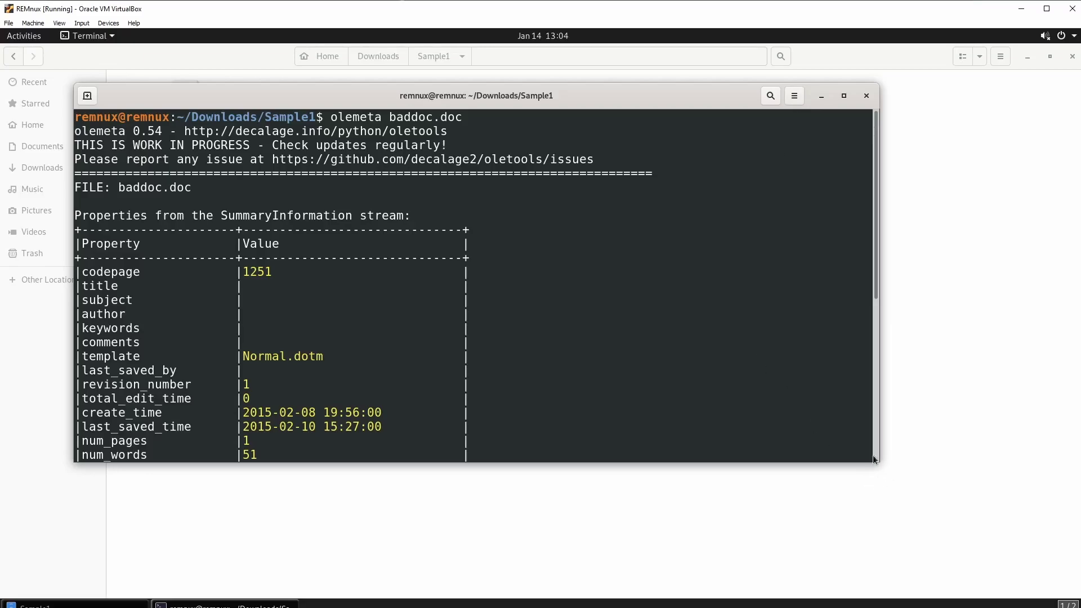
pyautogui.moveTo(873, 459); pyautogui.dragTo(938, 561)
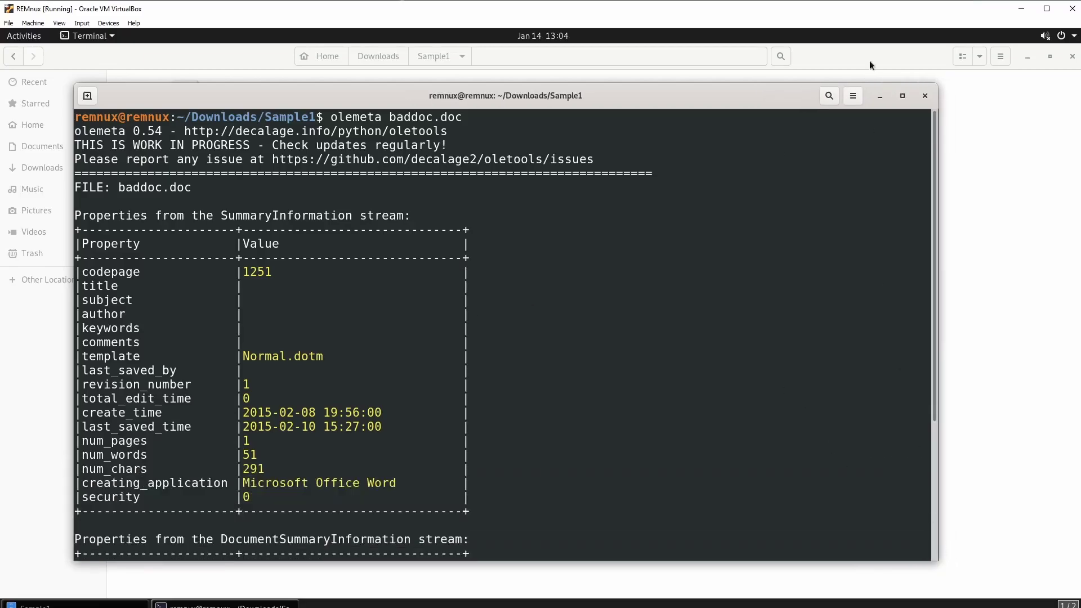
pyautogui.click(854, 96)
pyautogui.click(780, 205)
pyautogui.moveTo(934, 167); pyautogui.dragTo(895, 153)
pyautogui.moveTo(81, 314); pyautogui.dragTo(143, 317)
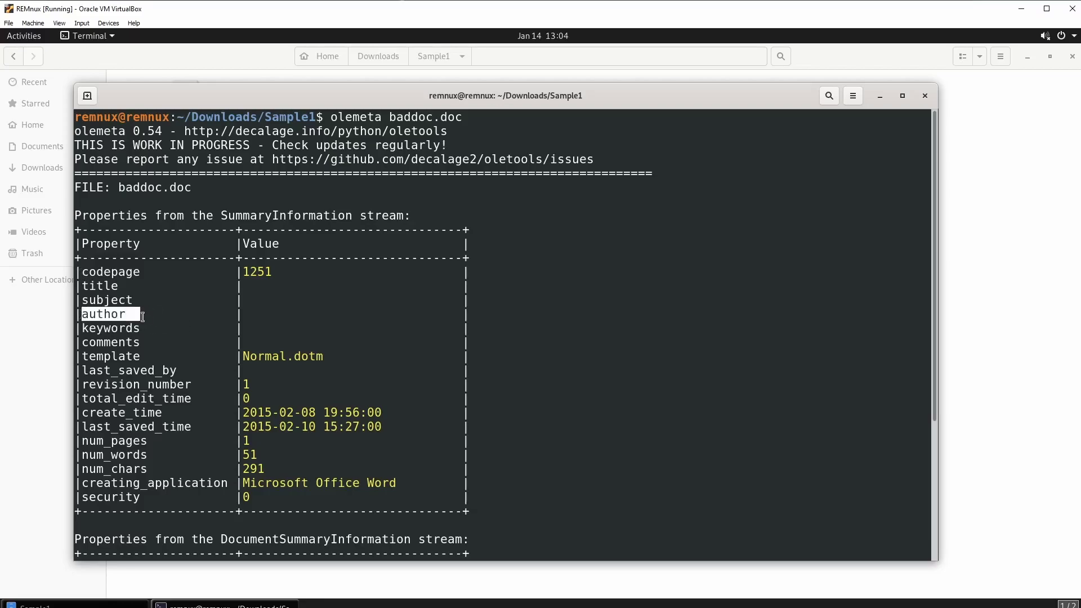
pyautogui.doubleClick(97, 286)
pyautogui.doubleClick(114, 302)
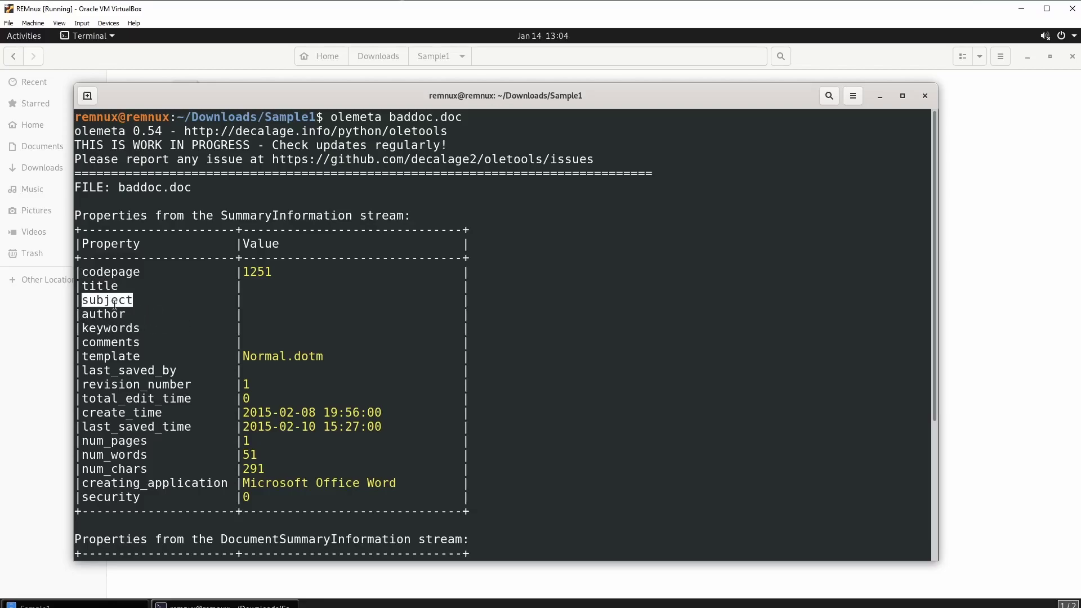
pyautogui.doubleClick(112, 342)
pyautogui.click(118, 326)
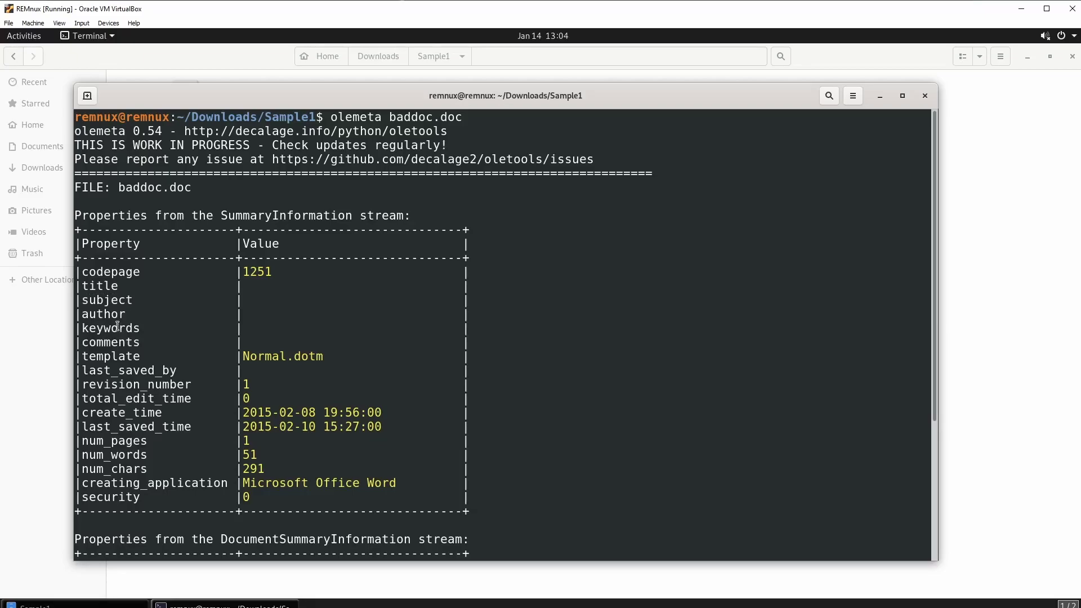
pyautogui.doubleClick(109, 356)
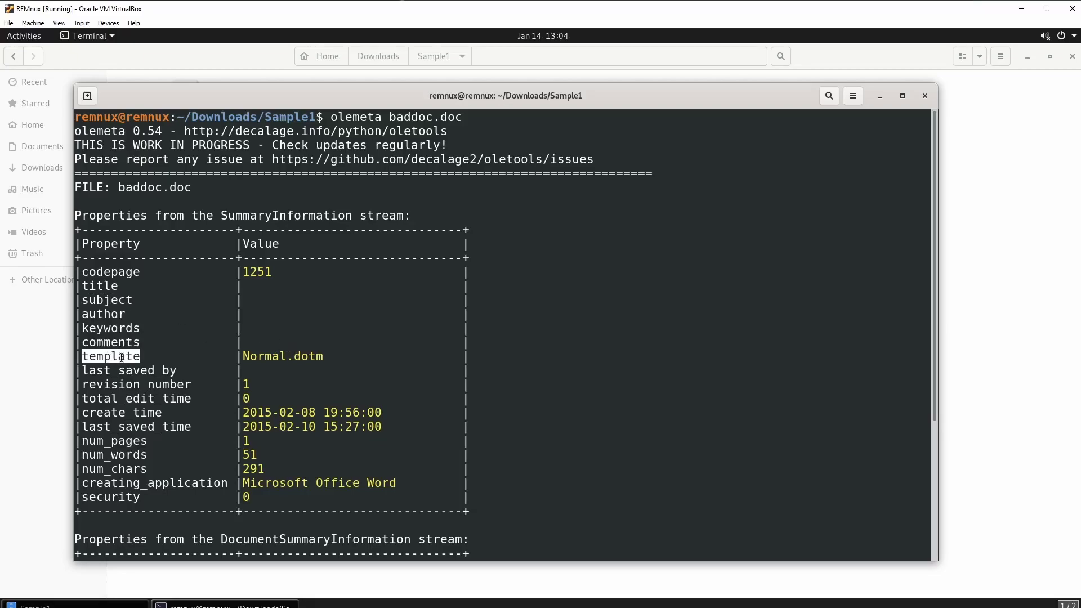
pyautogui.doubleClick(271, 357)
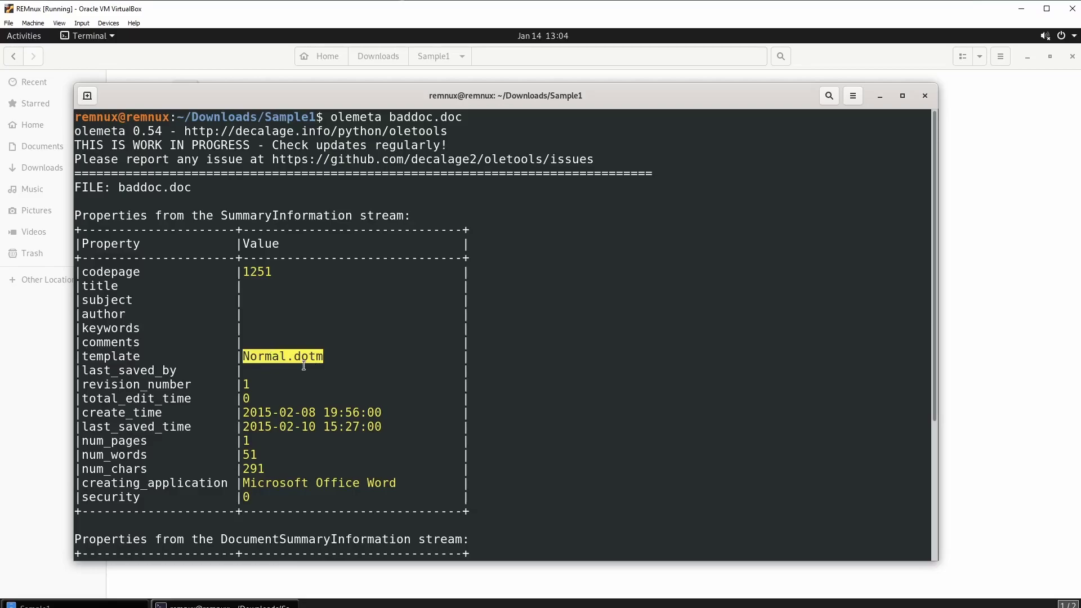
pyautogui.click(342, 359)
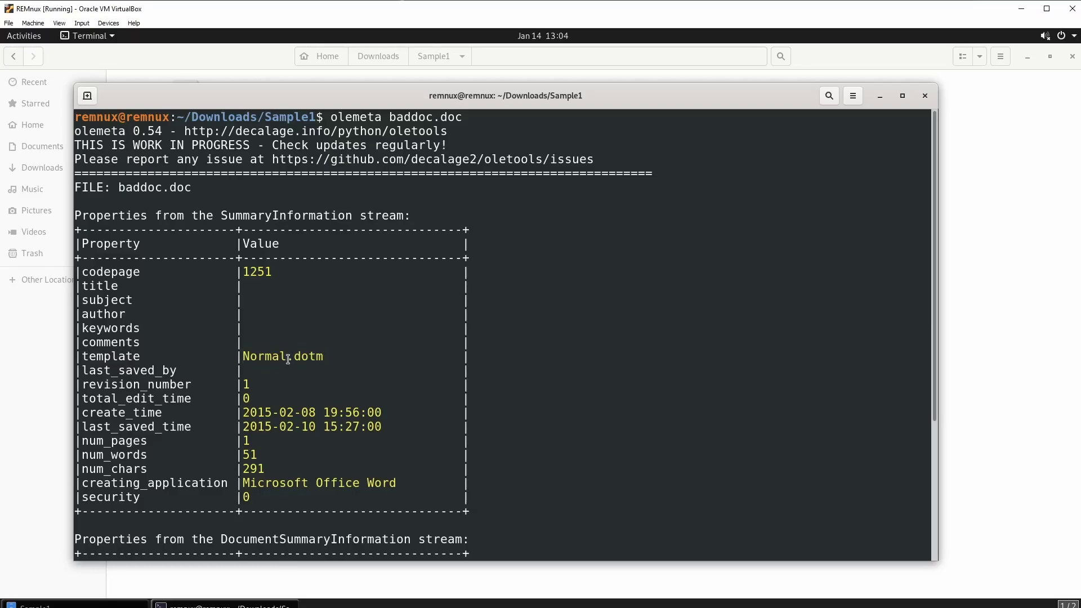
pyautogui.moveTo(288, 359); pyautogui.dragTo(318, 359)
pyautogui.click(333, 354)
pyautogui.click(334, 359)
pyautogui.click(325, 357)
pyautogui.click(319, 359)
pyautogui.moveTo(82, 413); pyautogui.dragTo(383, 413)
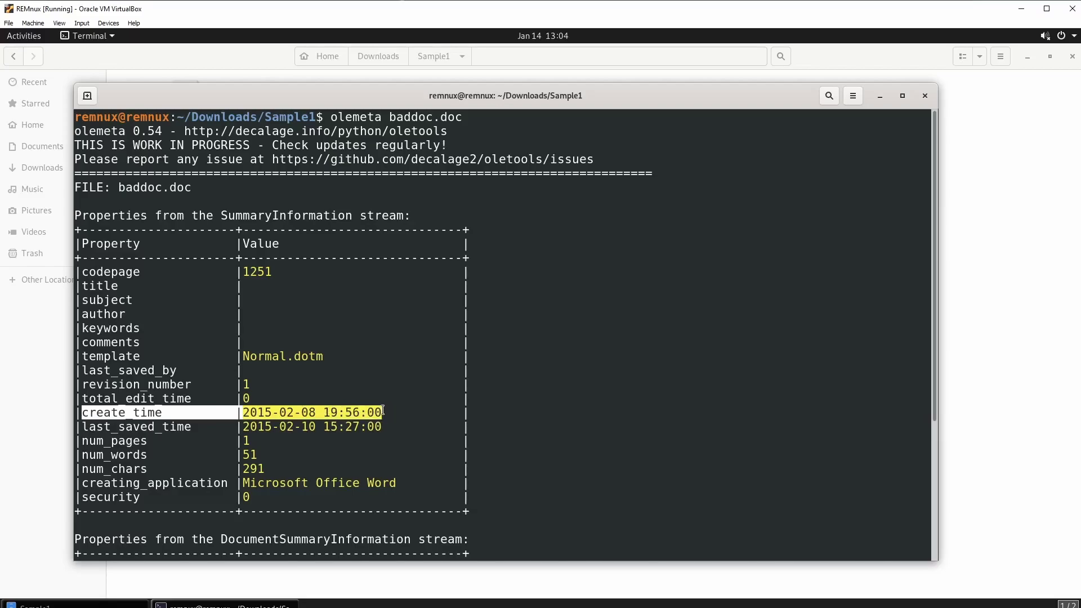
pyautogui.moveTo(79, 426); pyautogui.dragTo(380, 429)
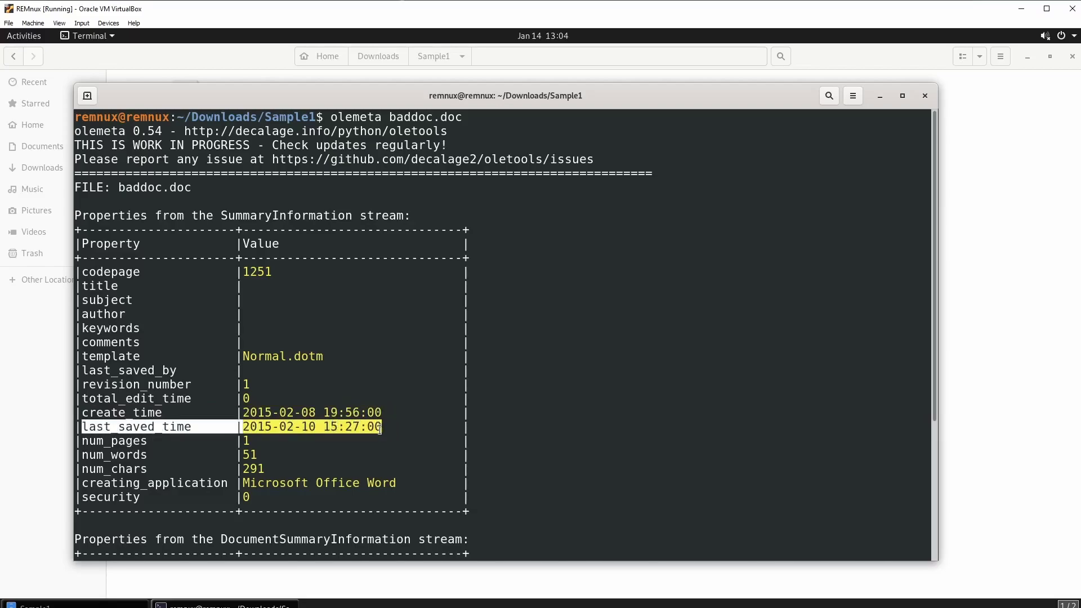
pyautogui.click(401, 425)
pyautogui.scroll(-3, 240, 434)
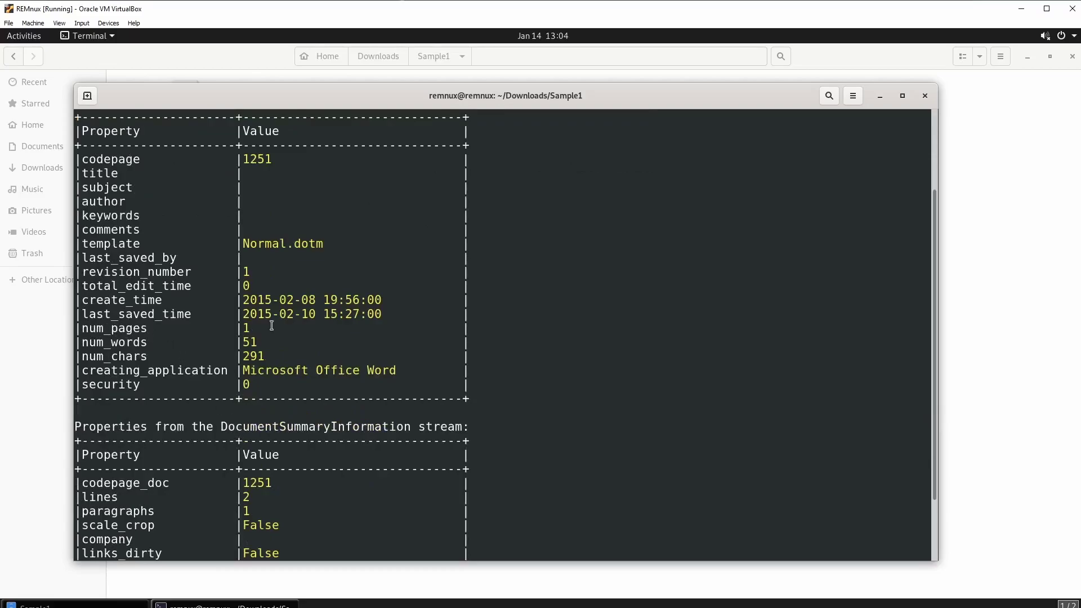
pyautogui.moveTo(243, 328); pyautogui.dragTo(257, 328)
pyautogui.moveTo(88, 343); pyautogui.dragTo(260, 350)
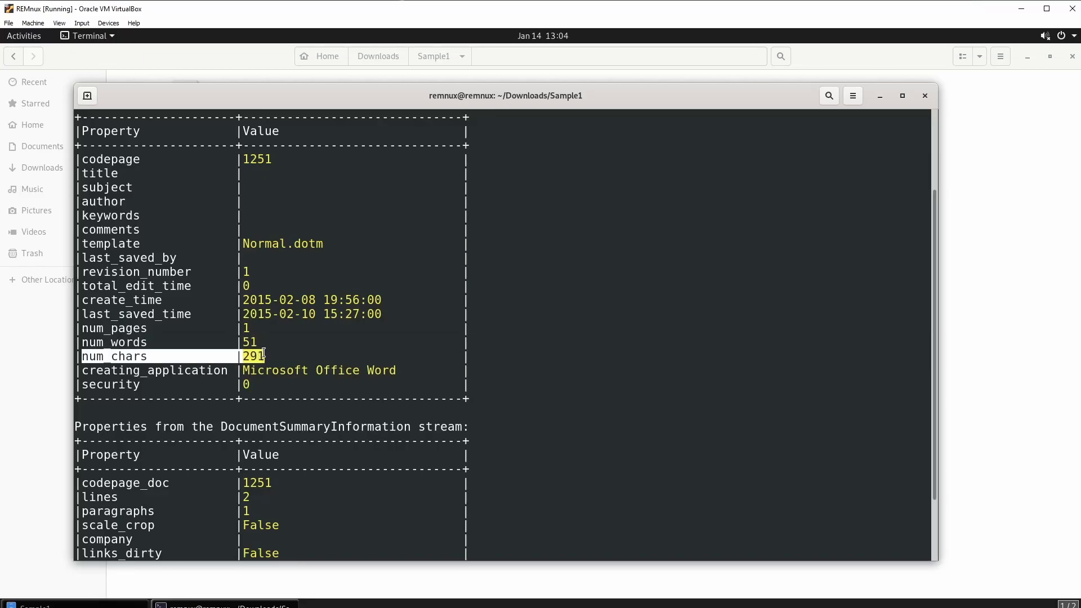
pyautogui.click(264, 354)
pyautogui.scroll(-2, 282, 352)
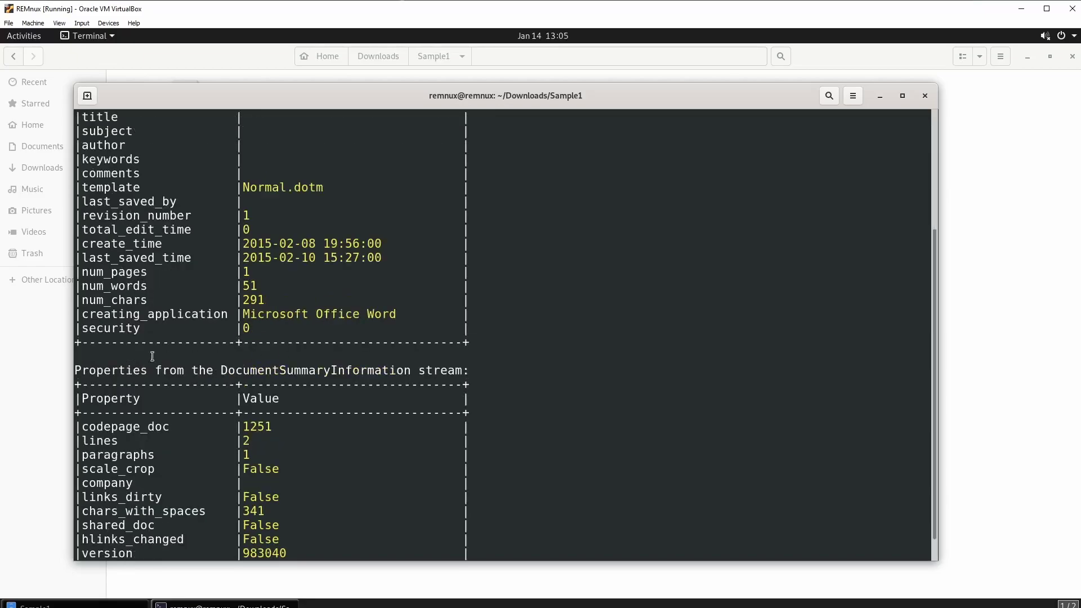
pyautogui.doubleClick(113, 329)
pyautogui.click(181, 330)
pyautogui.scroll(-1, 488, 323)
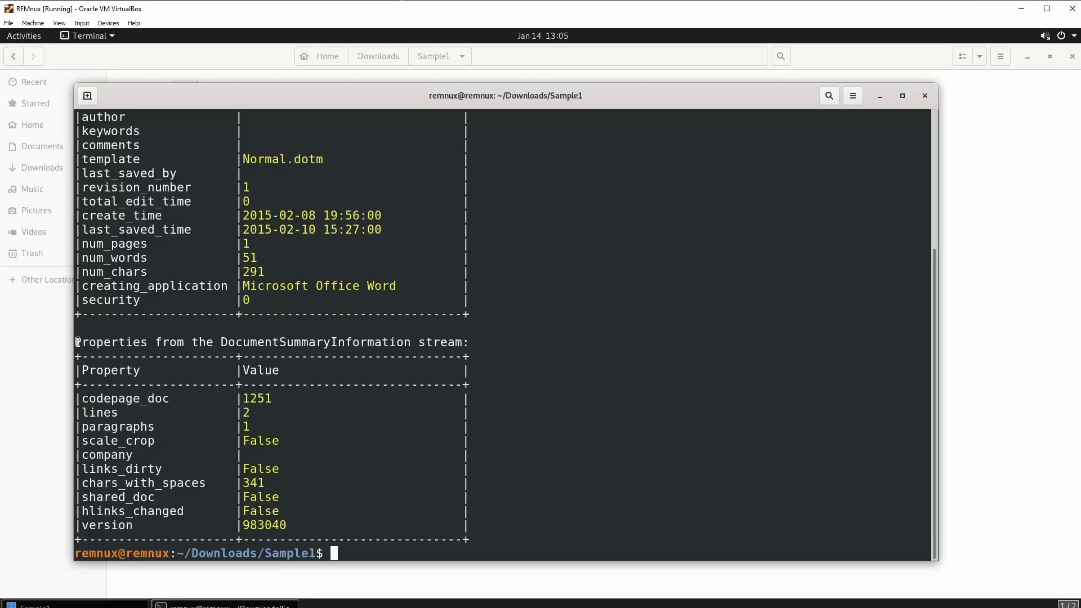
pyautogui.moveTo(80, 341); pyautogui.dragTo(488, 345)
pyautogui.click(443, 366)
pyautogui.doubleClick(135, 427)
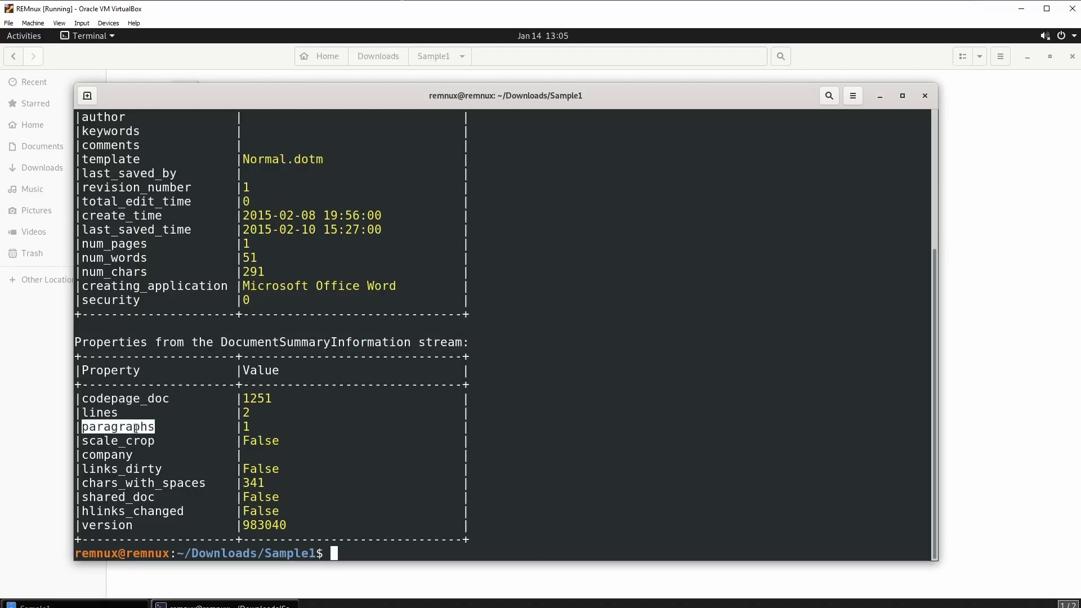
pyautogui.doubleClick(110, 455)
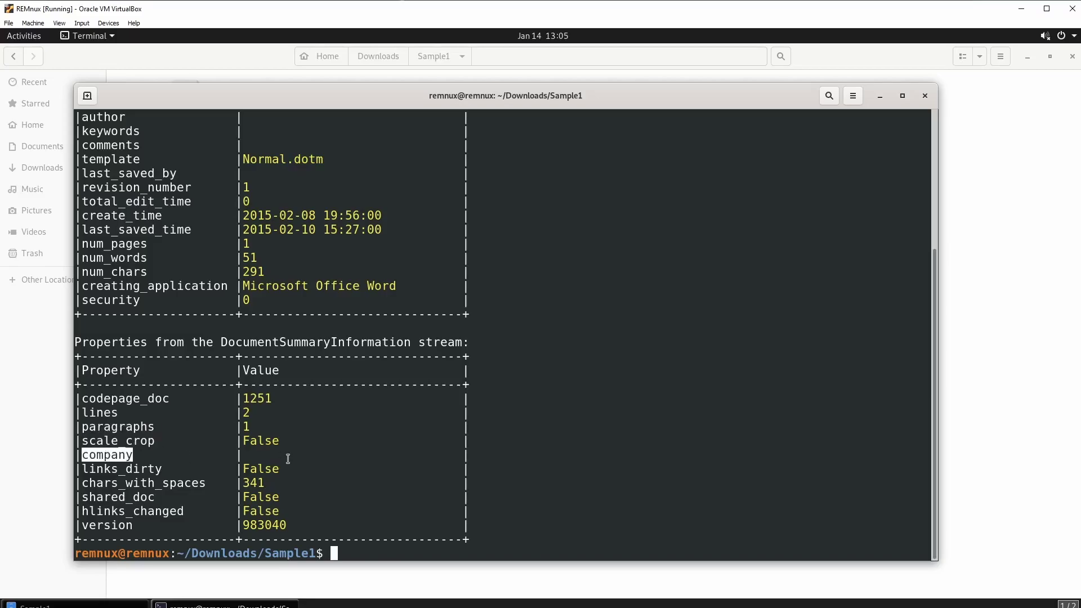
pyautogui.moveTo(288, 457)
pyautogui.mouseDown()
pyautogui.moveTo(80, 457)
pyautogui.moveTo(276, 469)
pyautogui.mouseUp()
pyautogui.click(141, 457)
pyautogui.click(276, 469)
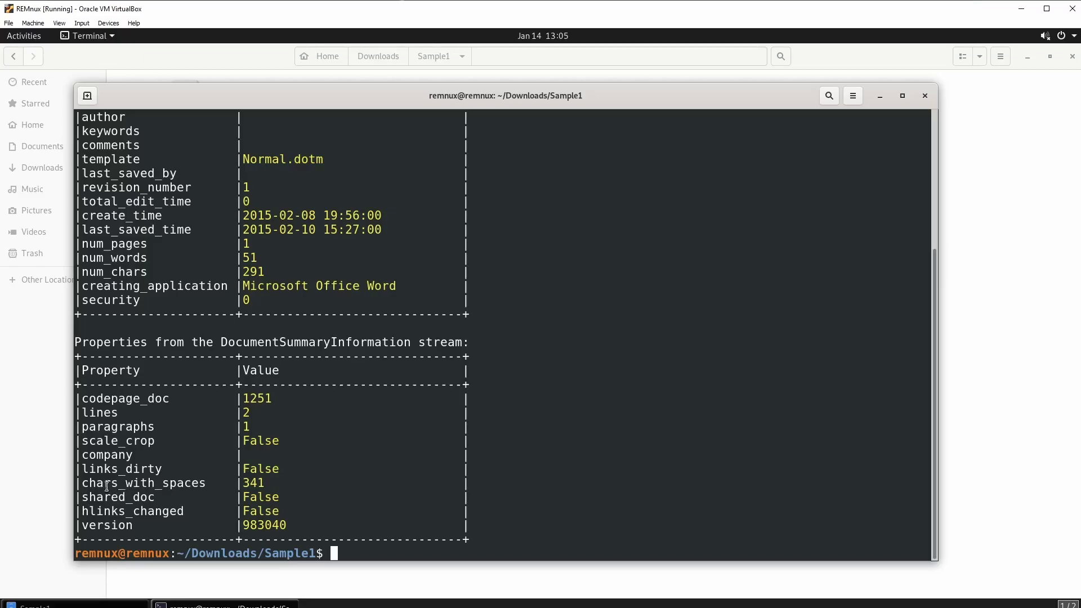
pyautogui.doubleClick(150, 470)
pyautogui.click(183, 462)
pyautogui.scroll(5, 635, 432)
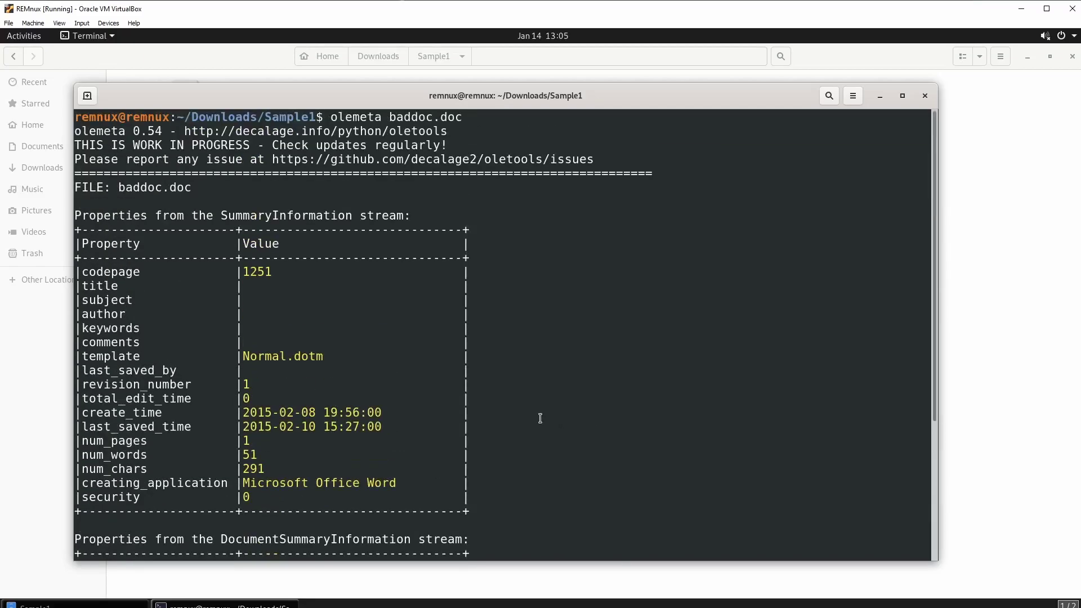
pyautogui.scroll(-3, 538, 415)
pyautogui.scroll(-2, 540, 417)
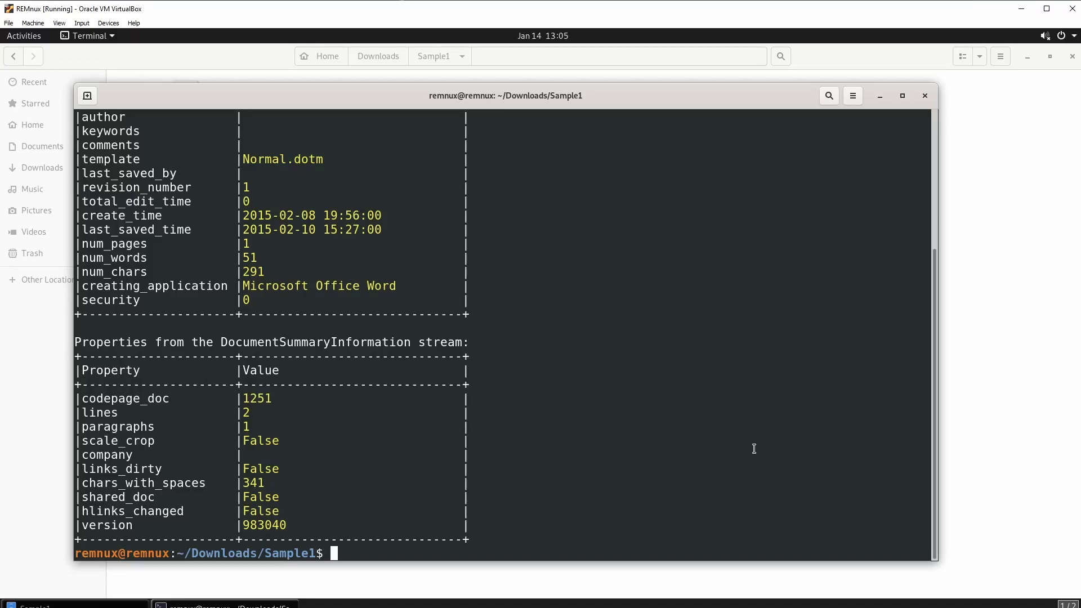
# Step: Clear the screen and run 'oleid baddoc.doc' with the filename pasted in
pyautogui.write('clear')
pyautogui.press('Return')
pyautogui.write('oleid')
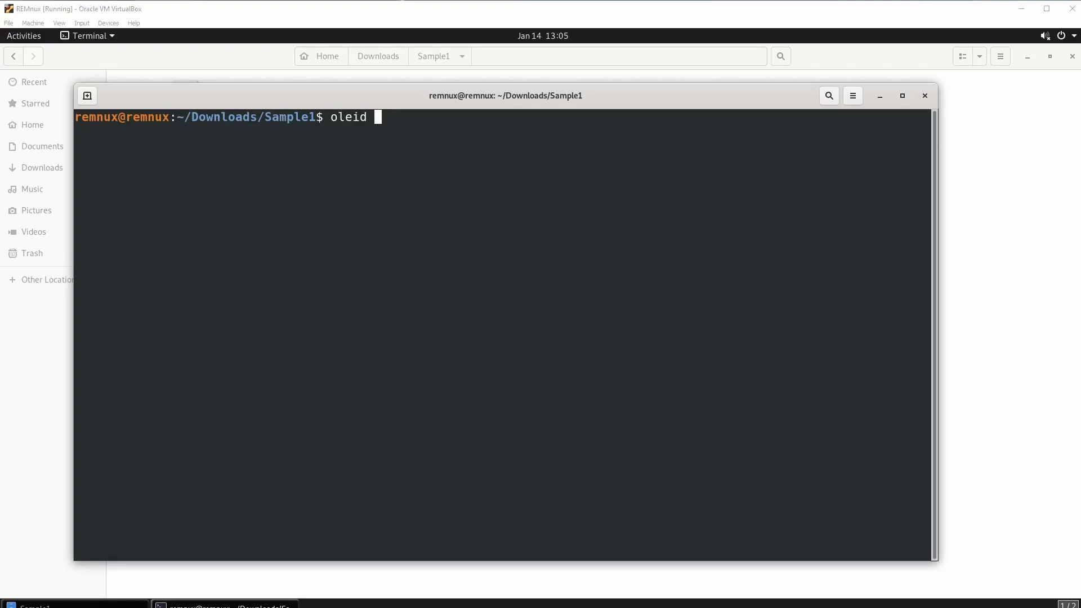
pyautogui.rightClick(544, 160)
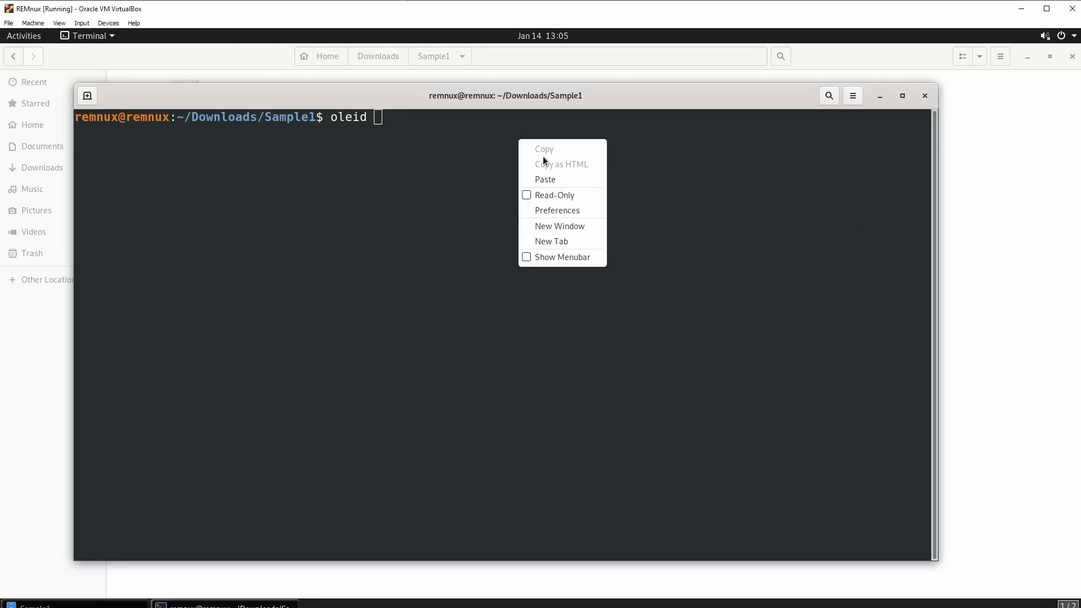
pyautogui.click(561, 179)
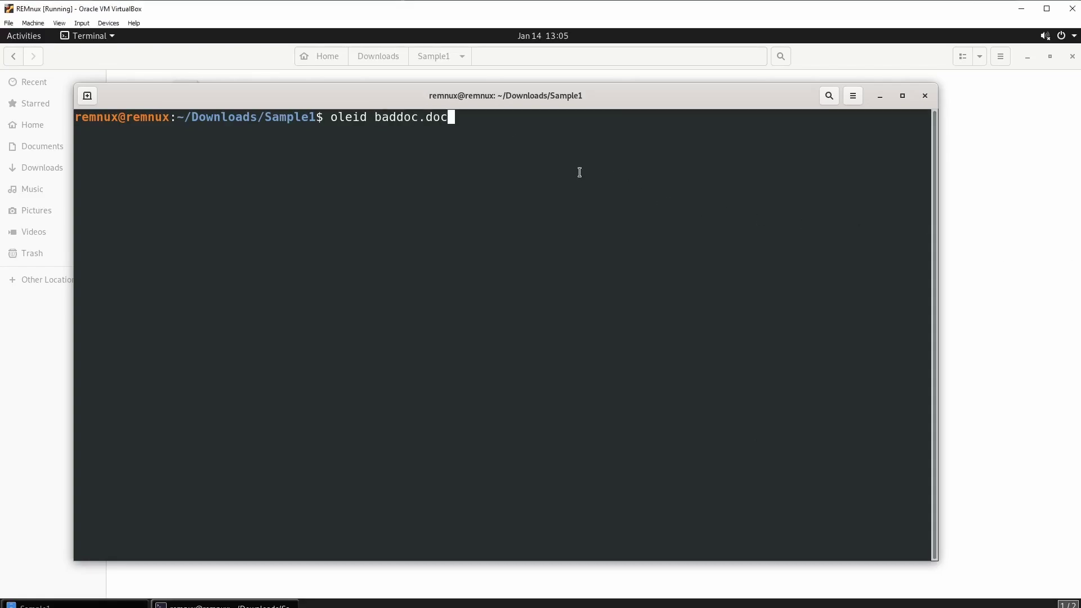
pyautogui.press('Return')
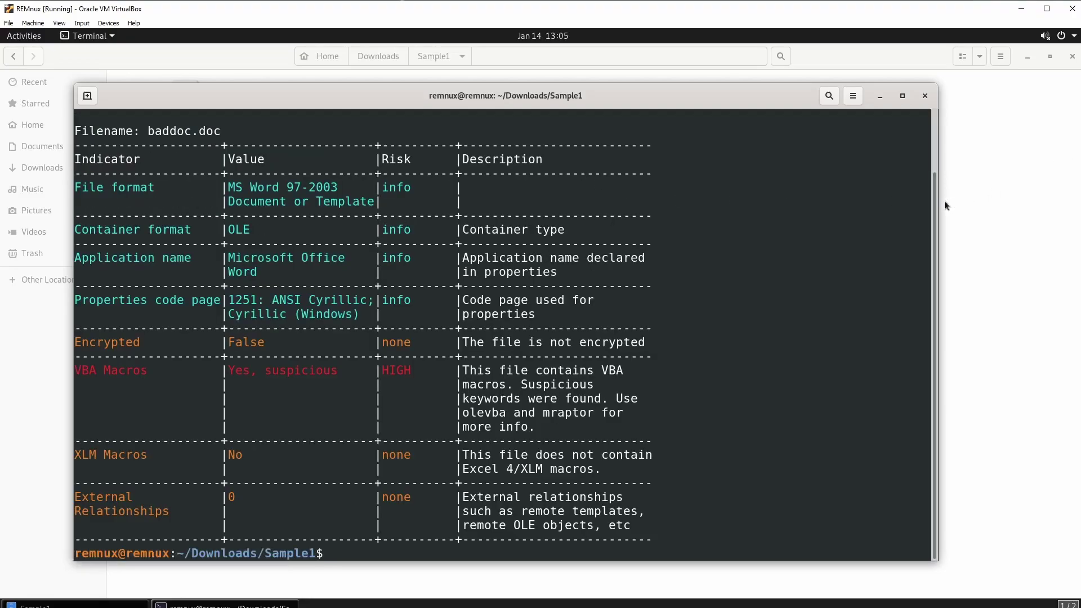
# Step: Highlight the Filename and File format 'MS Word 97-2003' rows of the oleid indicator table
pyautogui.moveTo(934, 201); pyautogui.dragTo(330, 118)
pyautogui.click(392, 115)
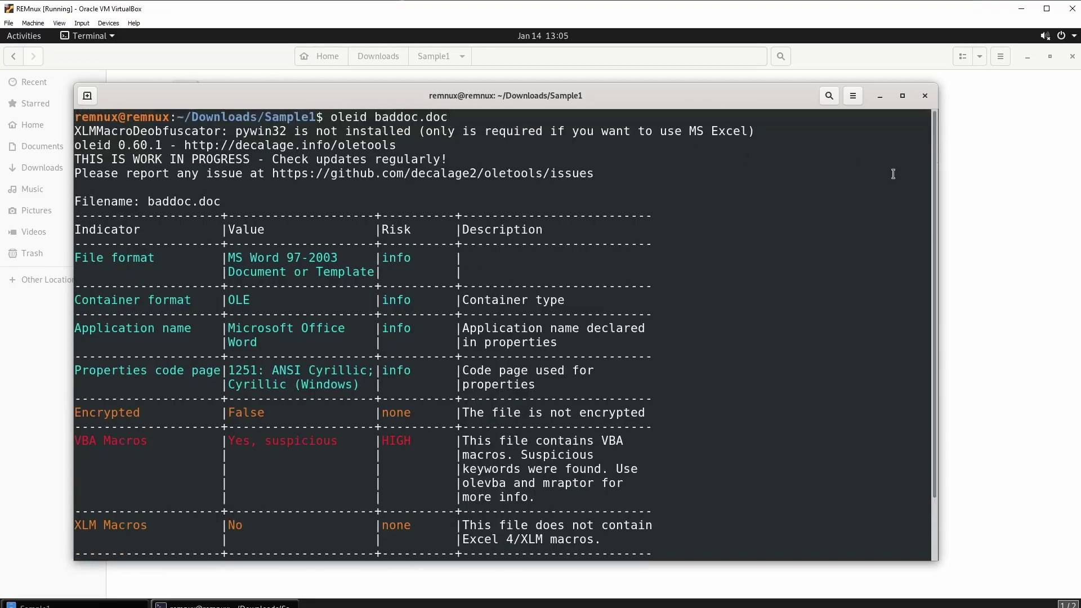
pyautogui.moveTo(934, 156); pyautogui.dragTo(932, 210)
pyautogui.moveTo(221, 130); pyautogui.dragTo(75, 136)
pyautogui.click(210, 128)
pyautogui.scroll(-1, 596, 223)
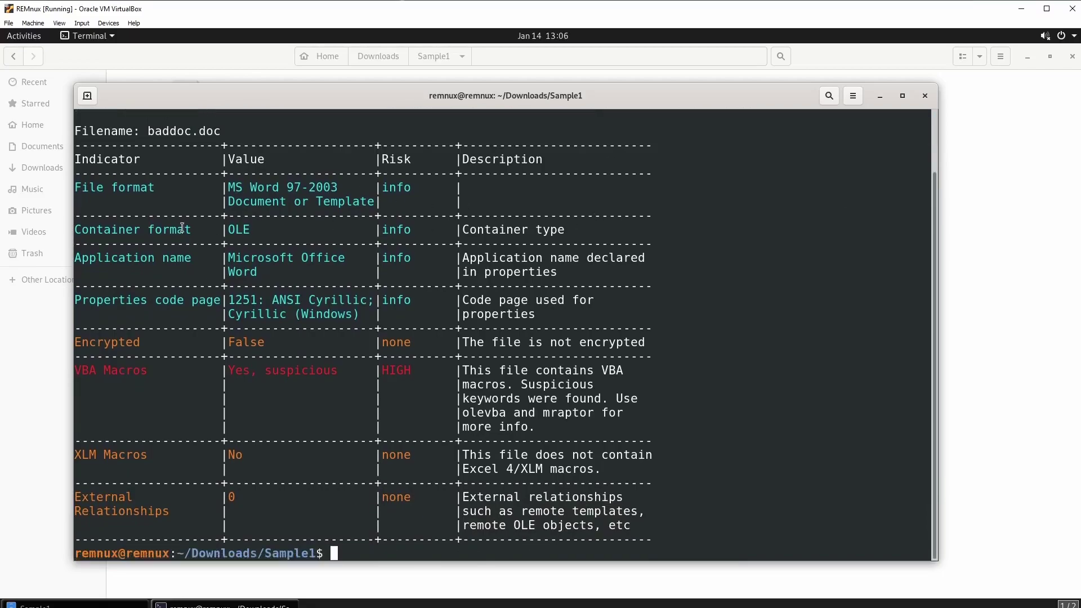
pyautogui.moveTo(75, 188); pyautogui.dragTo(162, 189)
pyautogui.click(201, 190)
pyautogui.moveTo(229, 188); pyautogui.dragTo(287, 201)
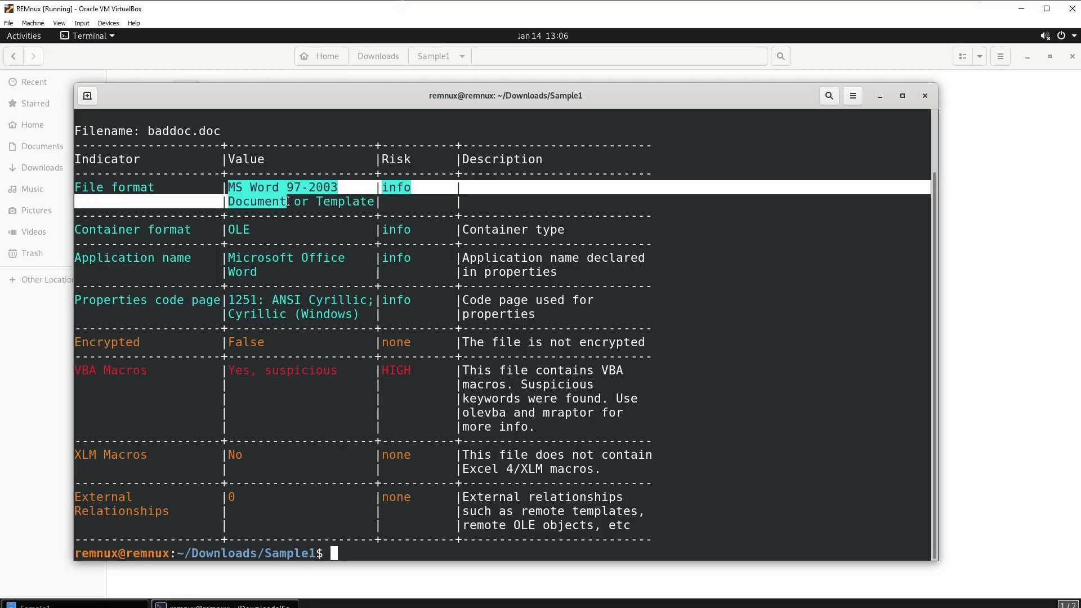
pyautogui.click(287, 201)
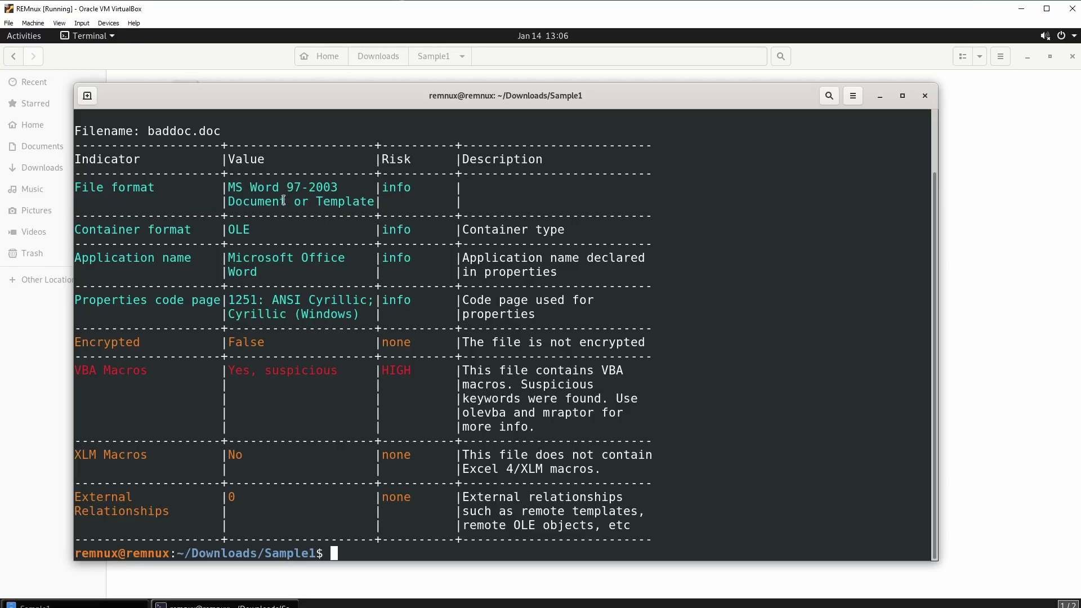
pyautogui.moveTo(75, 231); pyautogui.dragTo(582, 231)
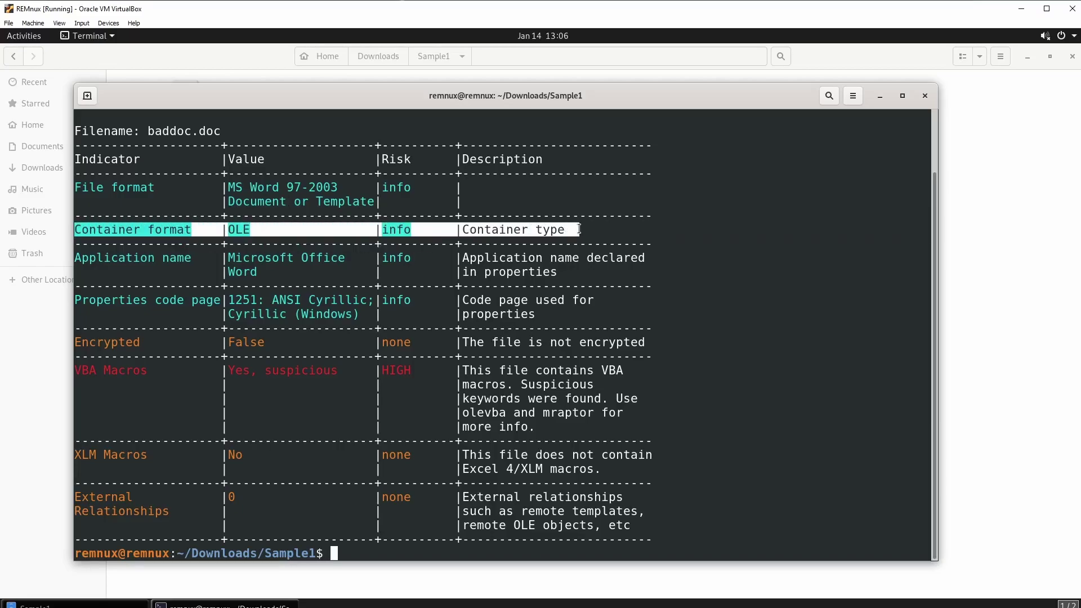
pyautogui.click(186, 240)
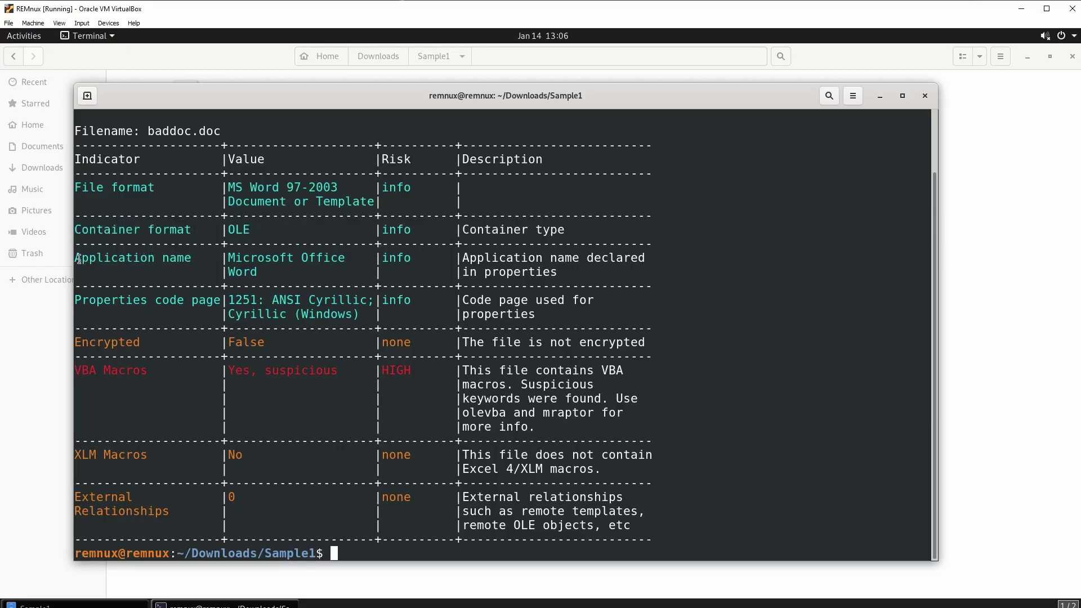
pyautogui.moveTo(78, 259); pyautogui.dragTo(276, 270)
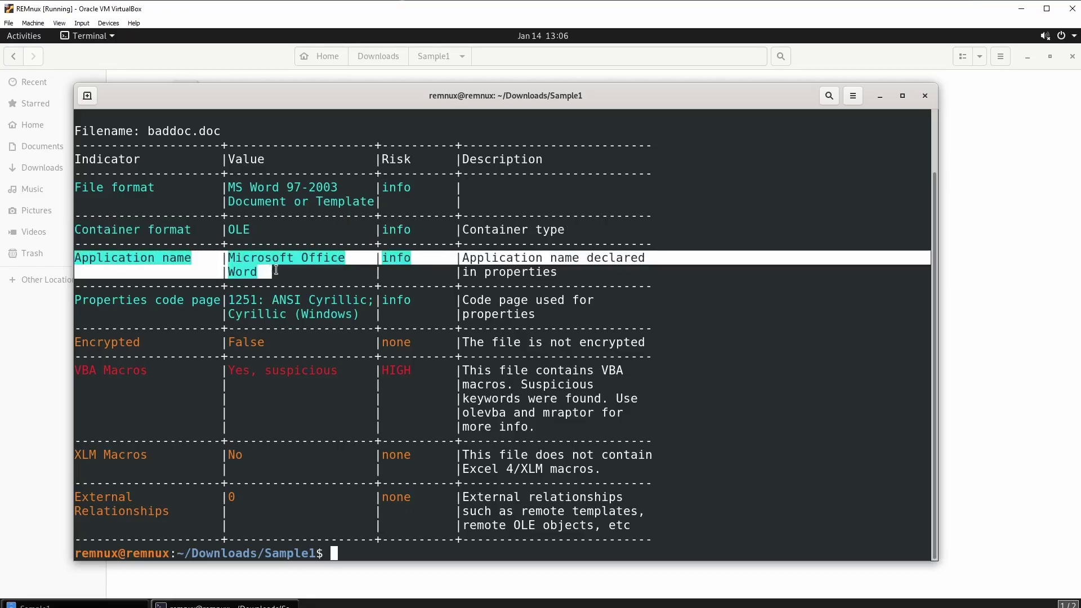
pyautogui.click(276, 270)
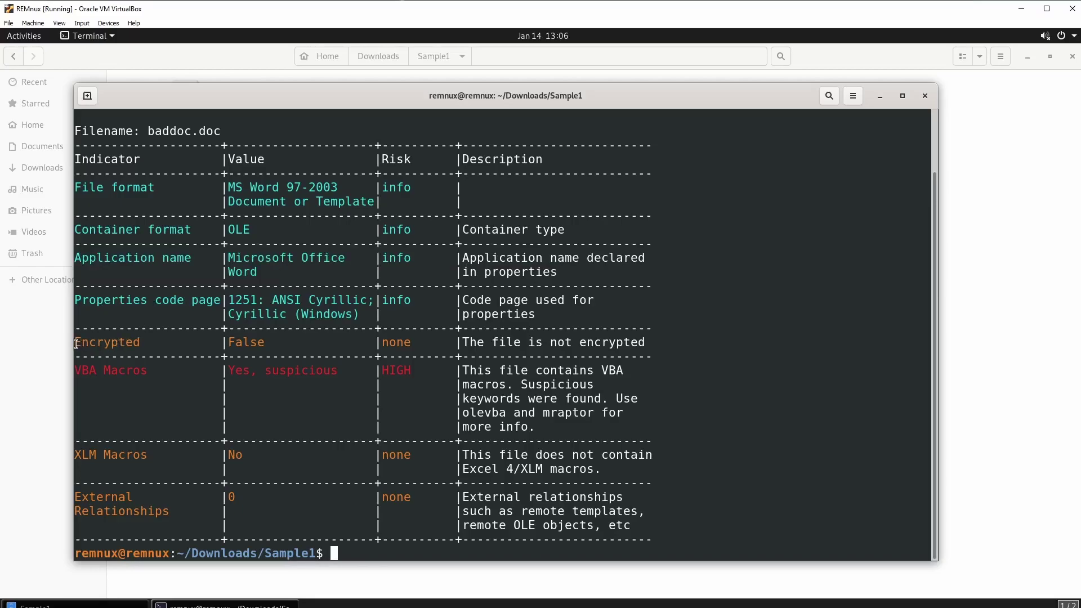
pyautogui.moveTo(76, 344); pyautogui.dragTo(651, 343)
pyautogui.click(650, 344)
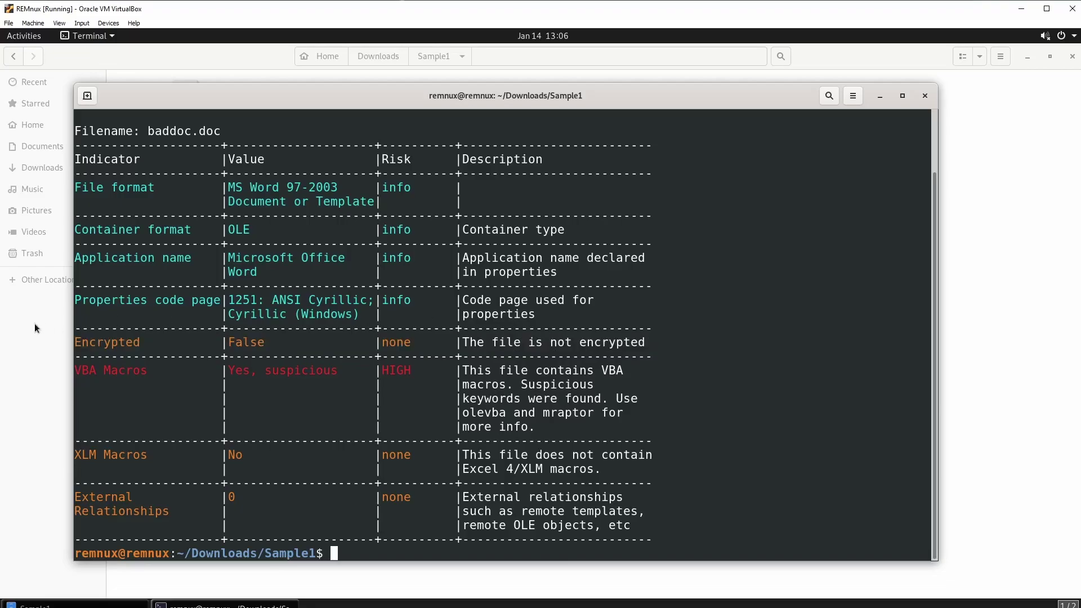
pyautogui.doubleClick(111, 344)
pyautogui.doubleClick(257, 345)
pyautogui.doubleClick(396, 344)
pyautogui.doubleClick(396, 160)
pyautogui.doubleClick(396, 343)
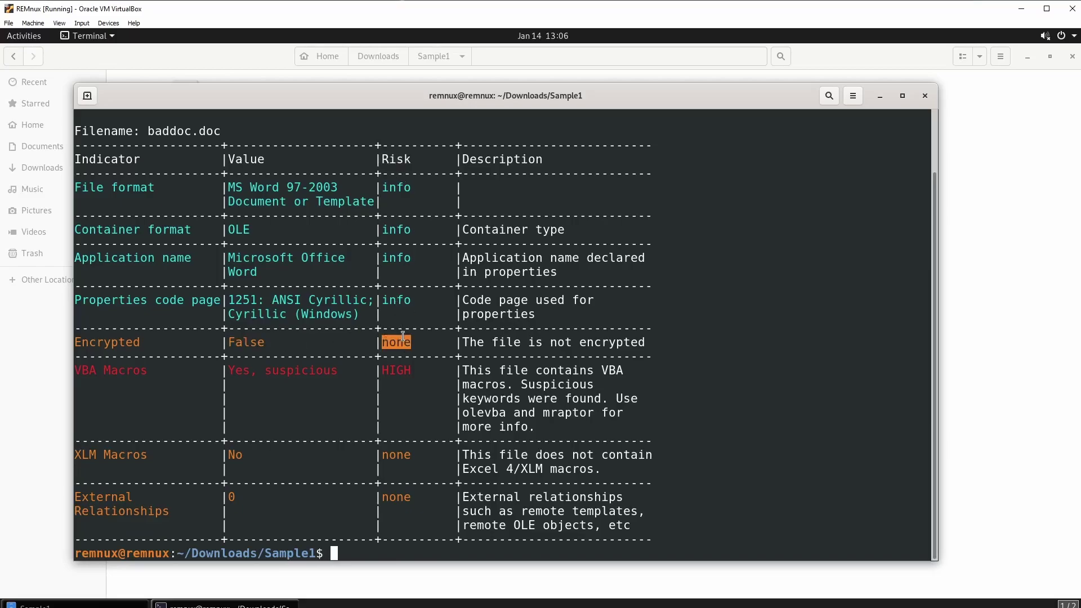
pyautogui.tripleClick(561, 342)
pyautogui.doubleClick(496, 160)
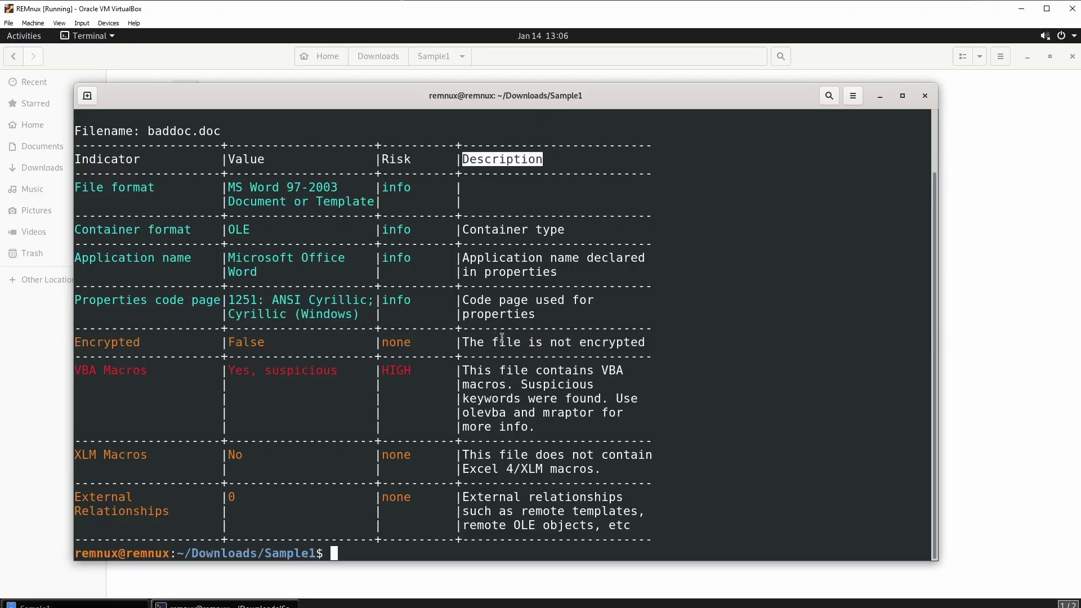
pyautogui.moveTo(463, 342); pyautogui.dragTo(651, 342)
pyautogui.click(651, 341)
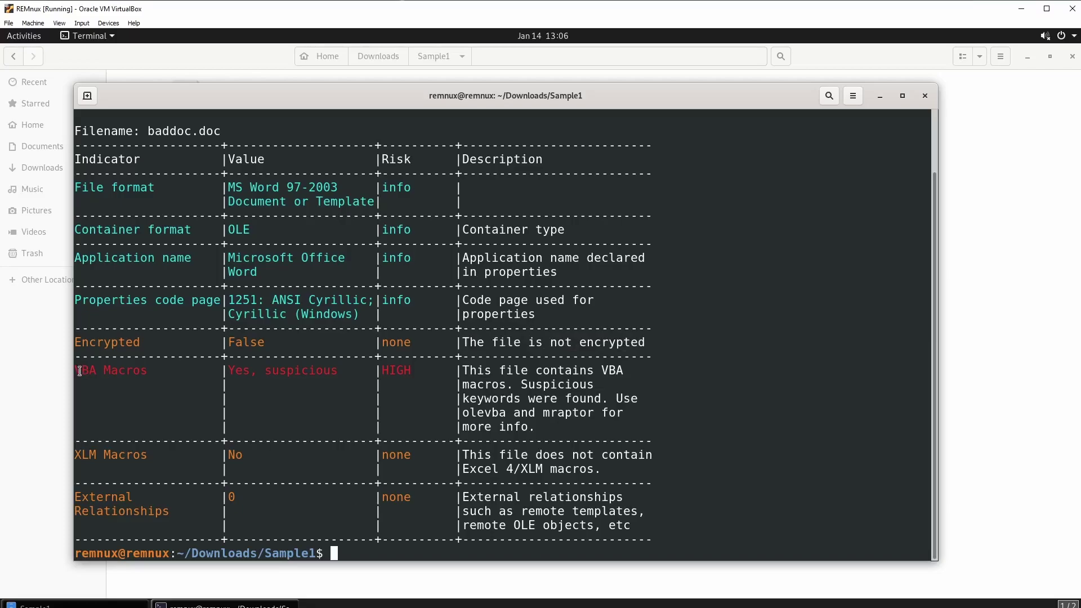
pyautogui.moveTo(76, 372); pyautogui.dragTo(144, 374)
pyautogui.click(158, 373)
pyautogui.moveTo(242, 371); pyautogui.dragTo(339, 372)
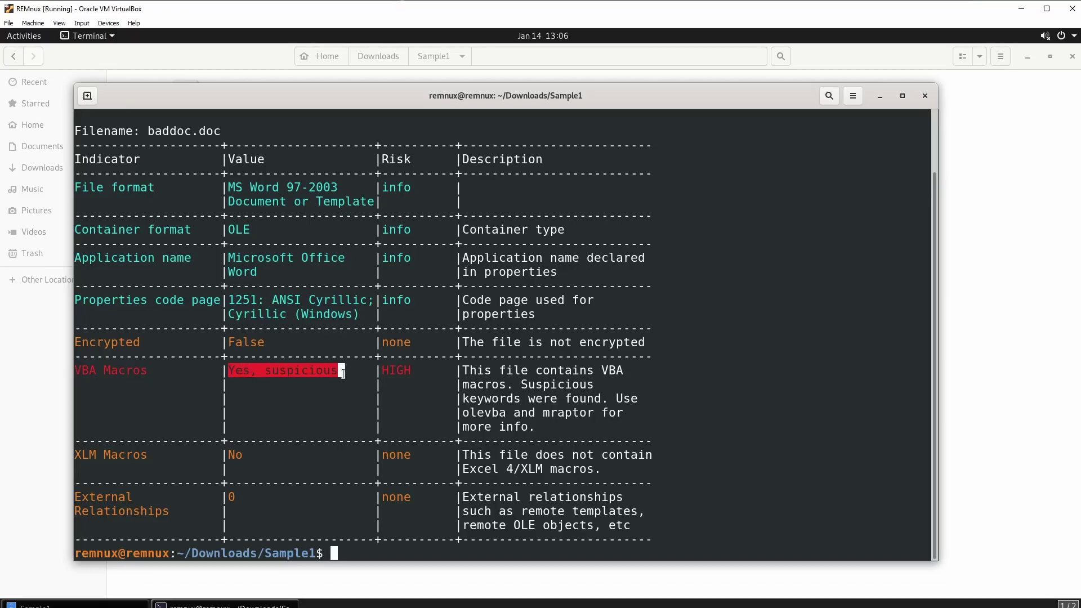
pyautogui.click(338, 372)
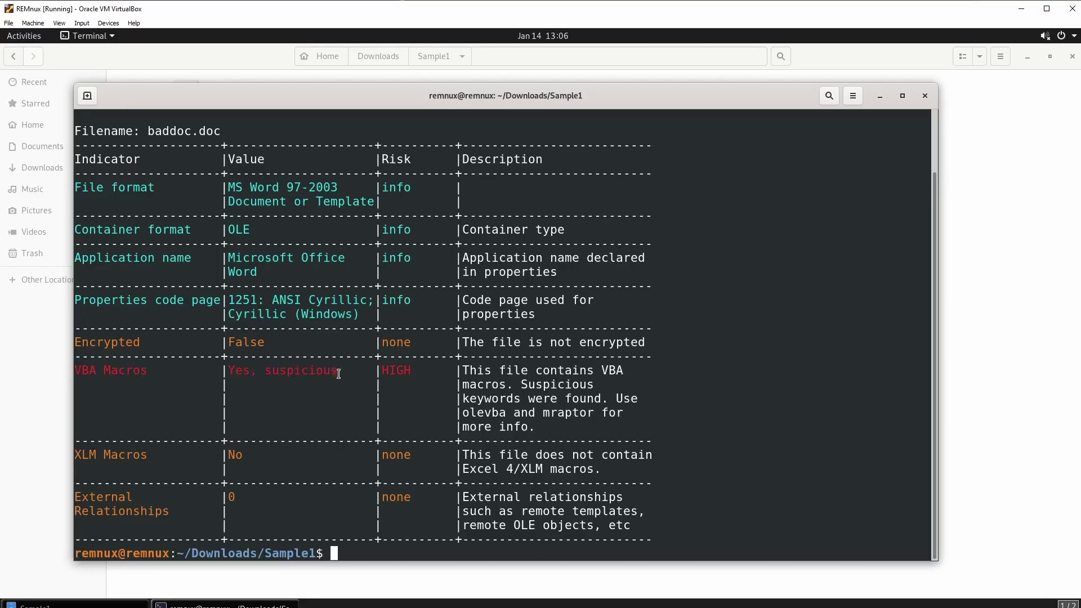
pyautogui.doubleClick(403, 372)
pyautogui.moveTo(464, 372); pyautogui.dragTo(507, 412)
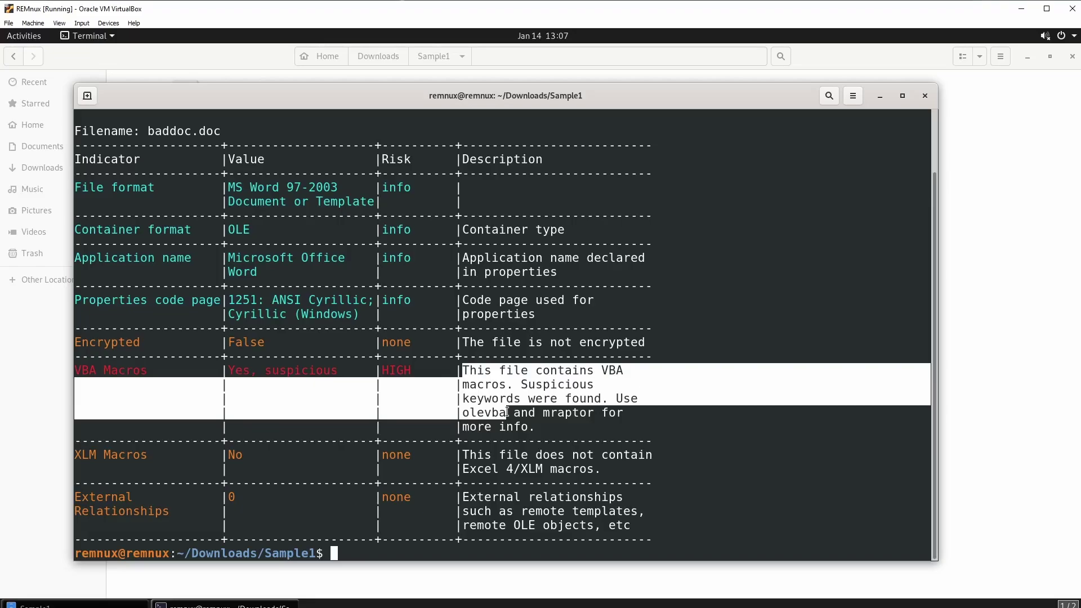
pyautogui.click(508, 412)
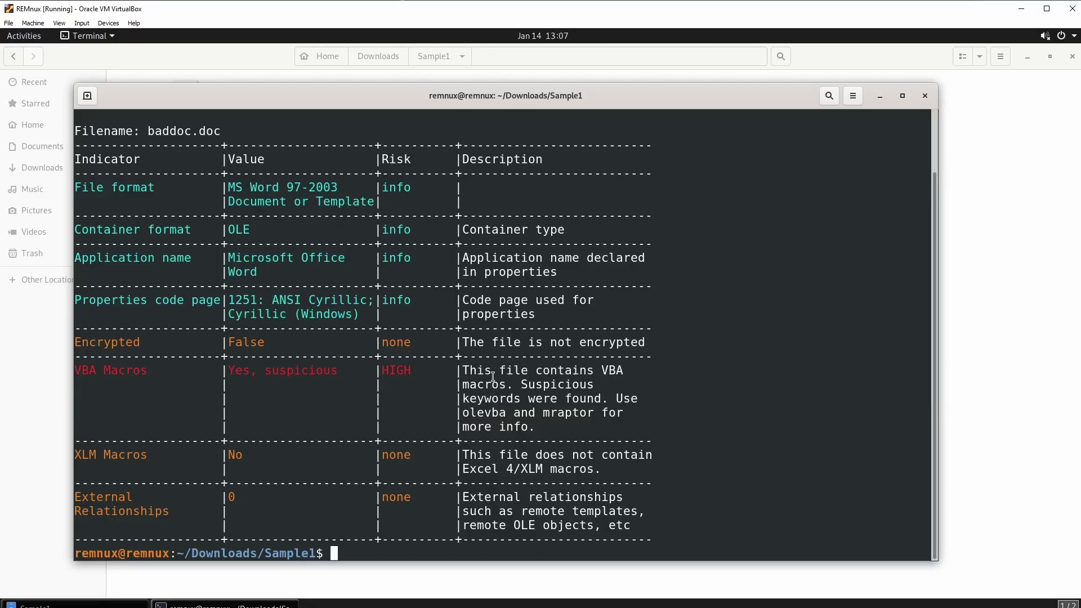
pyautogui.doubleClick(563, 414)
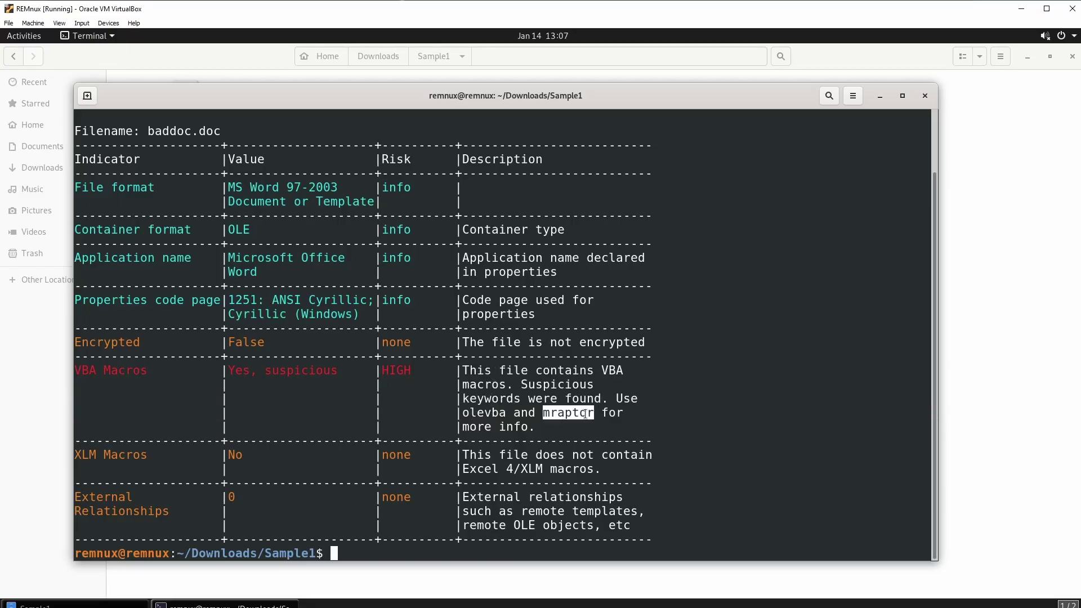
pyautogui.click(661, 410)
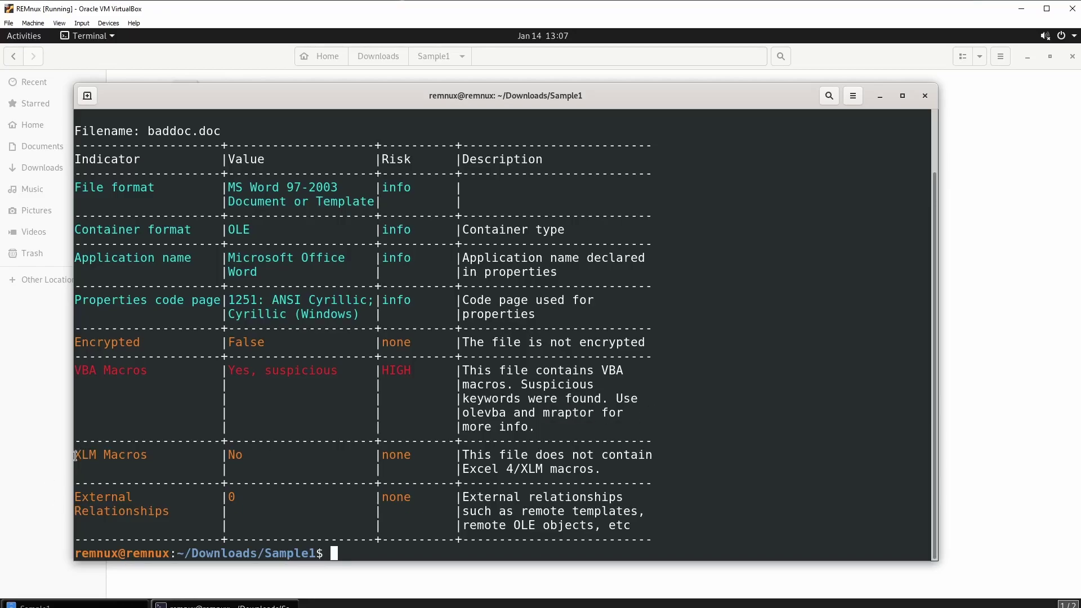
pyautogui.moveTo(76, 456); pyautogui.dragTo(617, 466)
pyautogui.click(617, 466)
pyautogui.moveTo(75, 496); pyautogui.dragTo(177, 501)
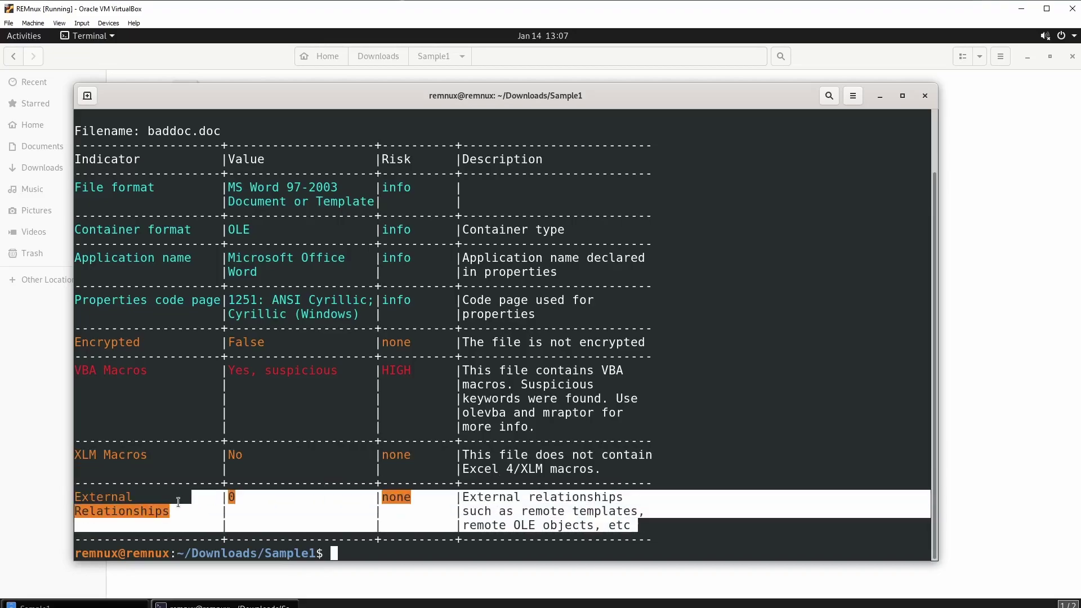
pyautogui.click(178, 502)
pyautogui.moveTo(75, 497); pyautogui.dragTo(177, 509)
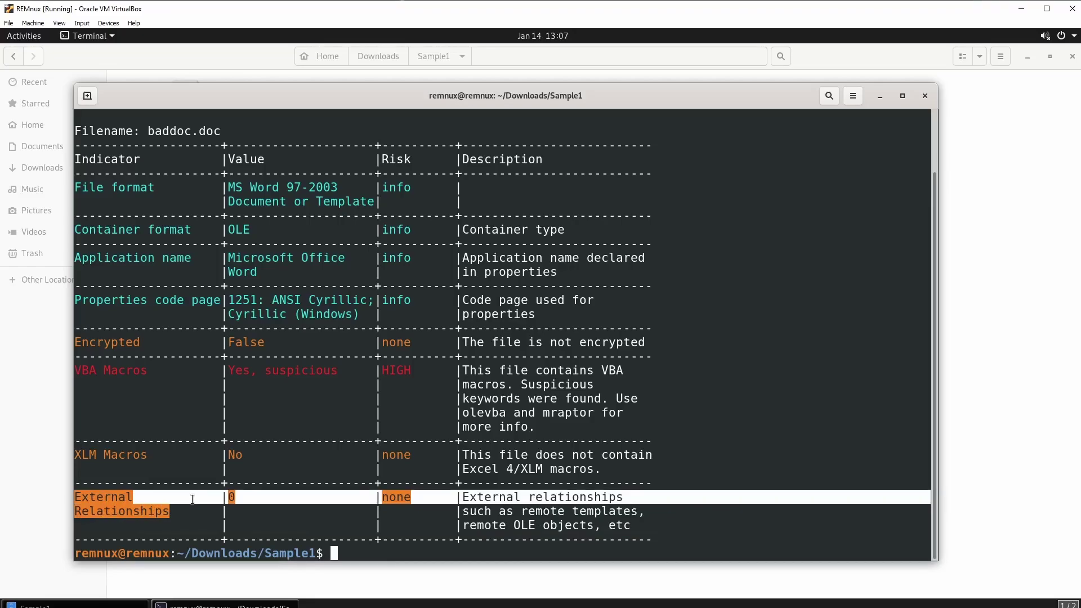
pyautogui.click(179, 509)
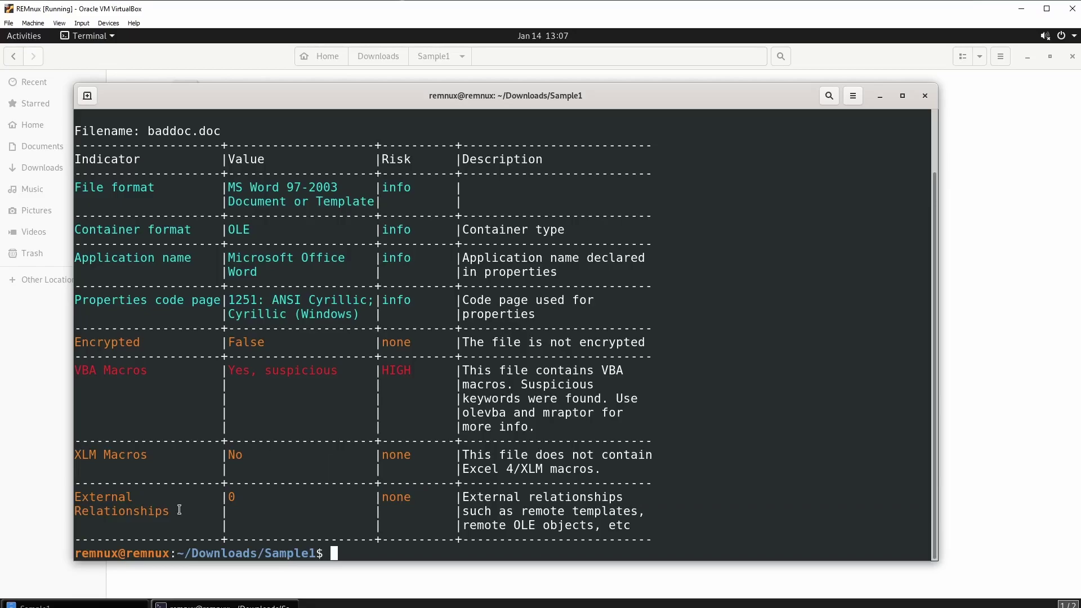
pyautogui.moveTo(176, 511); pyautogui.dragTo(78, 498)
pyautogui.click(79, 498)
pyautogui.moveTo(588, 105); pyautogui.dragTo(629, 97)
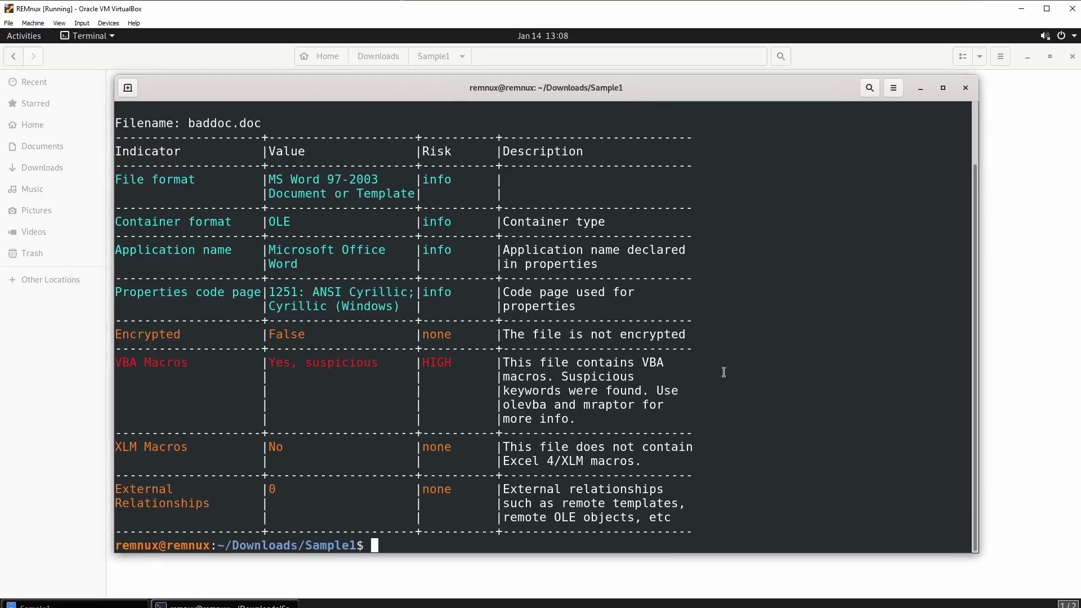
# Step: Clear the terminal and paste 'olevba baddoc.doc' at the empty prompt
pyautogui.moveTo(975, 300); pyautogui.dragTo(952, 446)
pyautogui.write('clear')
pyautogui.press('Return')
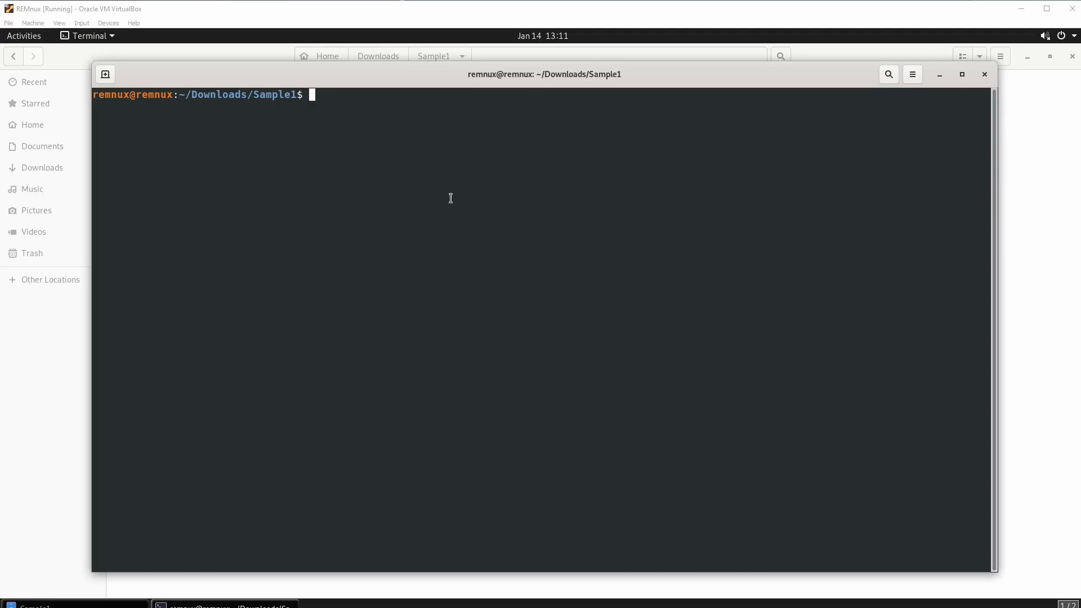
pyautogui.rightClick(385, 122)
pyautogui.click(415, 159)
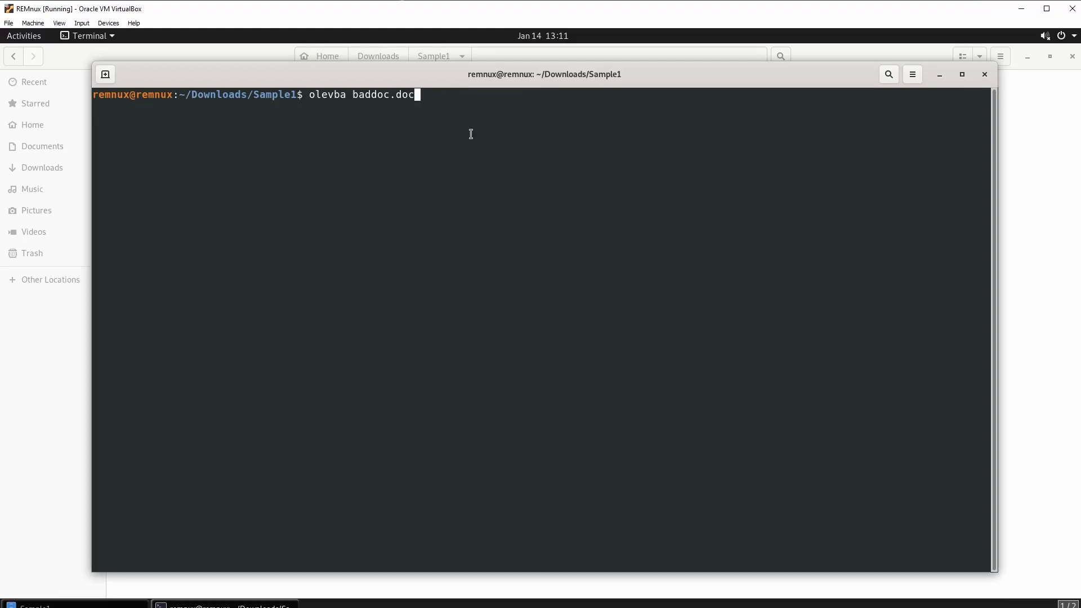
# Step: Run olevba on baddoc.doc, highlight the Suspicious Kill keyword row, and scroll up to the macro source
pyautogui.press('Return')
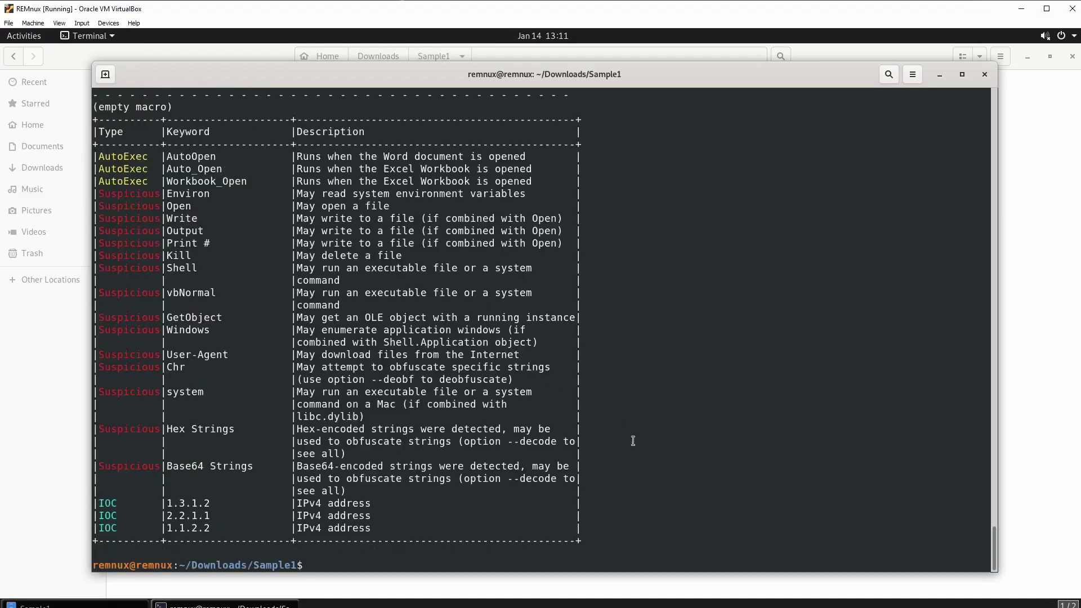
pyautogui.moveTo(595, 542); pyautogui.dragTo(92, 119)
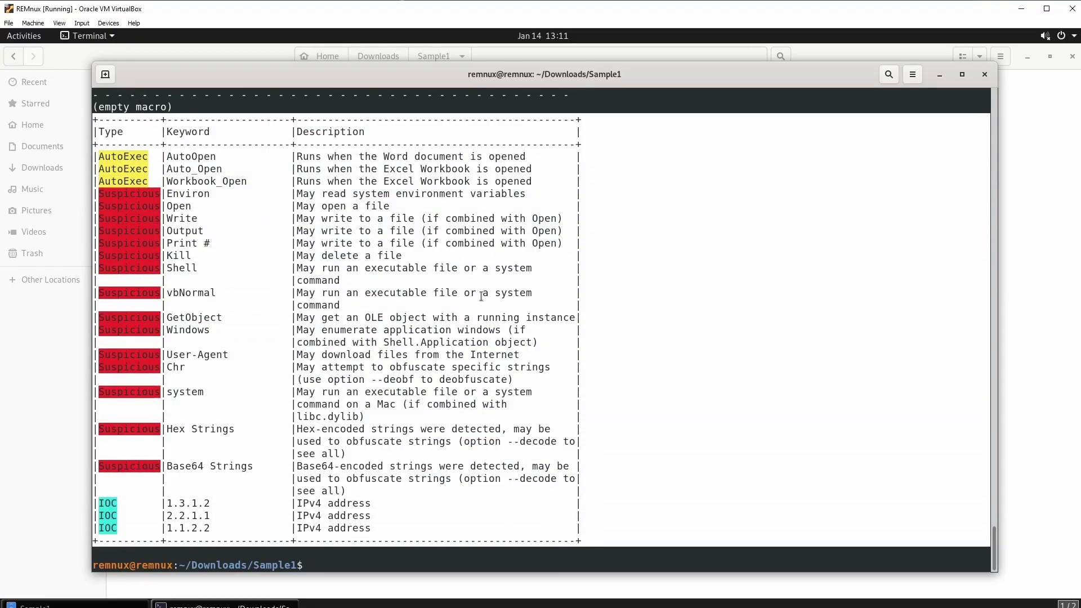
pyautogui.click(591, 321)
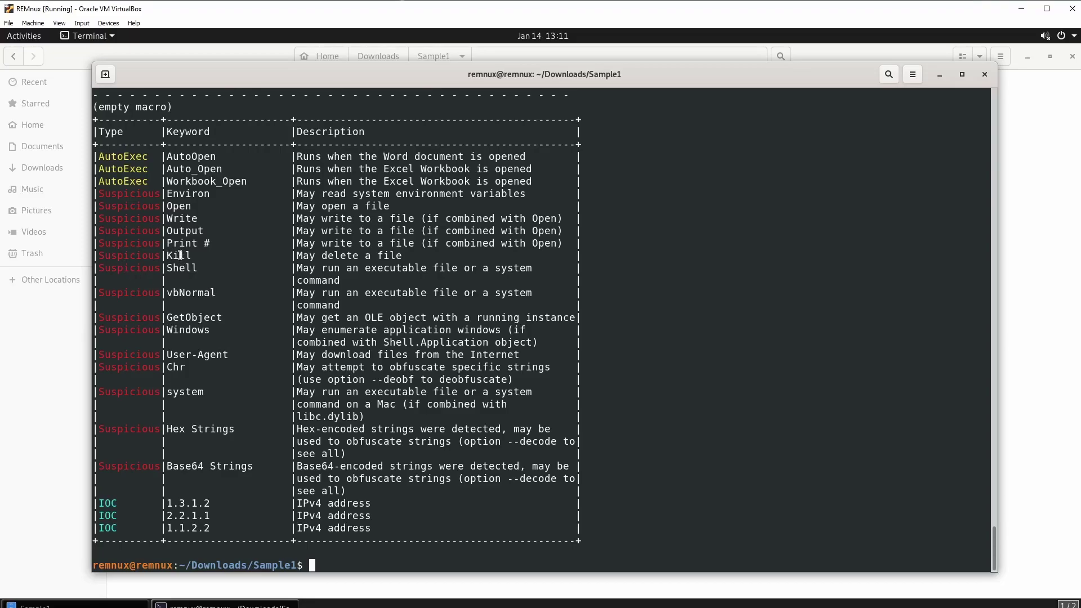
pyautogui.doubleClick(127, 256)
pyautogui.doubleClick(181, 256)
pyautogui.moveTo(995, 538); pyautogui.dragTo(947, 156)
# Step: Highlight the 'Kill MY_FILDIR' statement and its deleted-file variable in the macro source
pyautogui.doubleClick(138, 297)
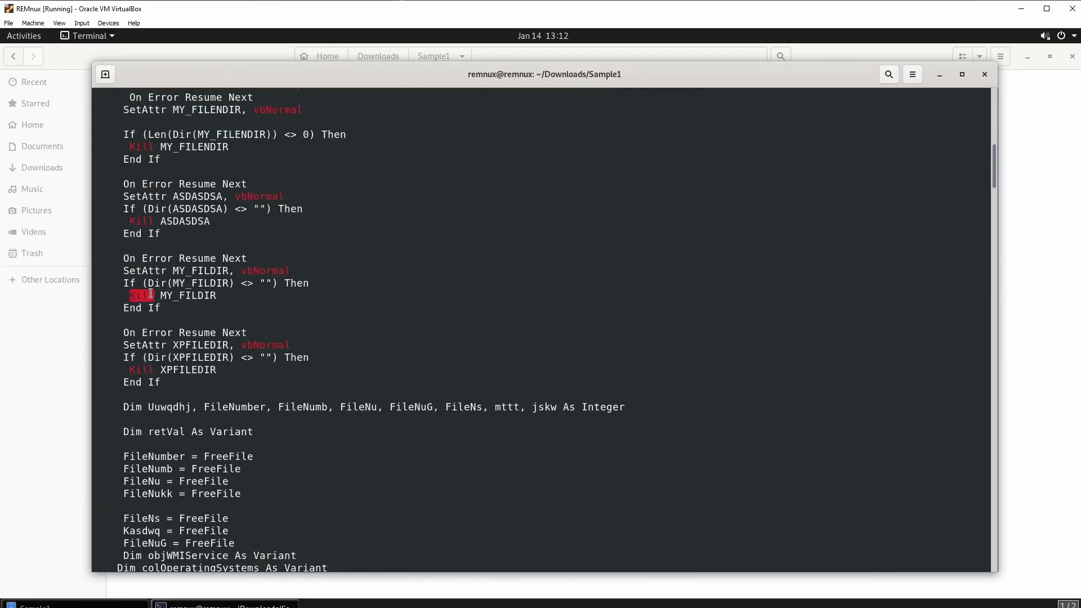
pyautogui.click(156, 295)
pyautogui.moveTo(161, 295); pyautogui.dragTo(242, 296)
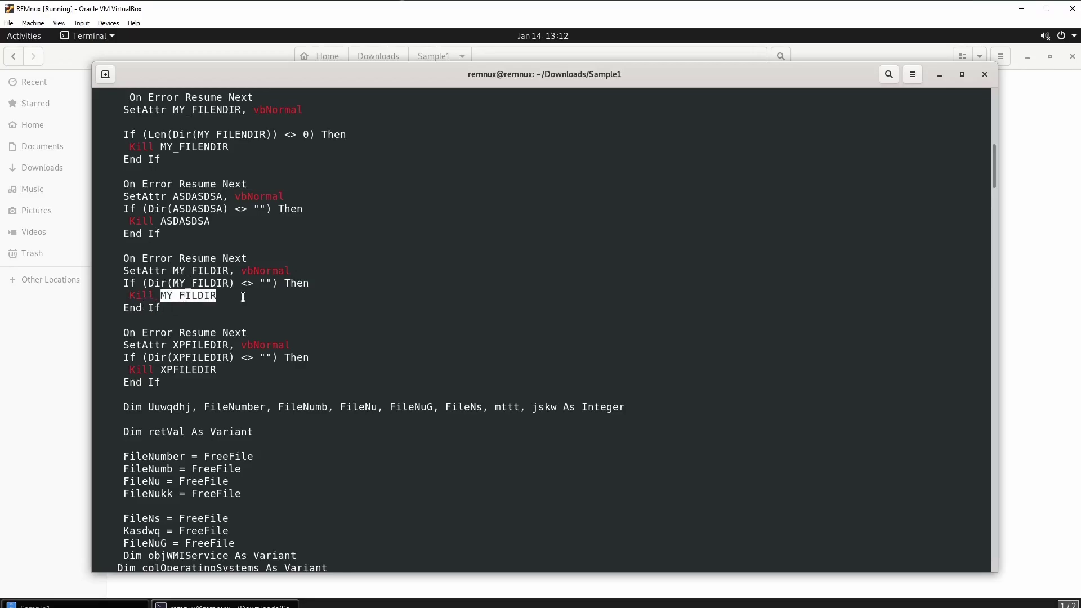
pyautogui.click(243, 296)
# Step: Highlight the Sub Auto_Open() line and VBA MACRO stream header, then scroll back to the keyword table
pyautogui.moveTo(994, 179); pyautogui.dragTo(994, 125)
pyautogui.moveTo(94, 218); pyautogui.dragTo(205, 217)
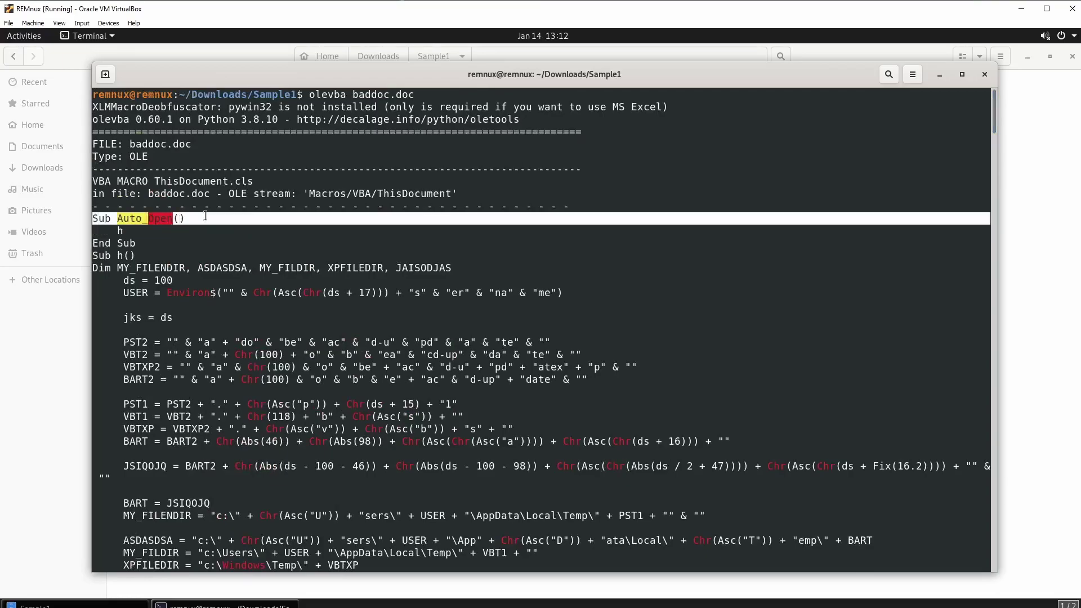
pyautogui.click(94, 181)
pyautogui.moveTo(94, 182); pyautogui.dragTo(168, 479)
pyautogui.scroll(-12, 143, 312)
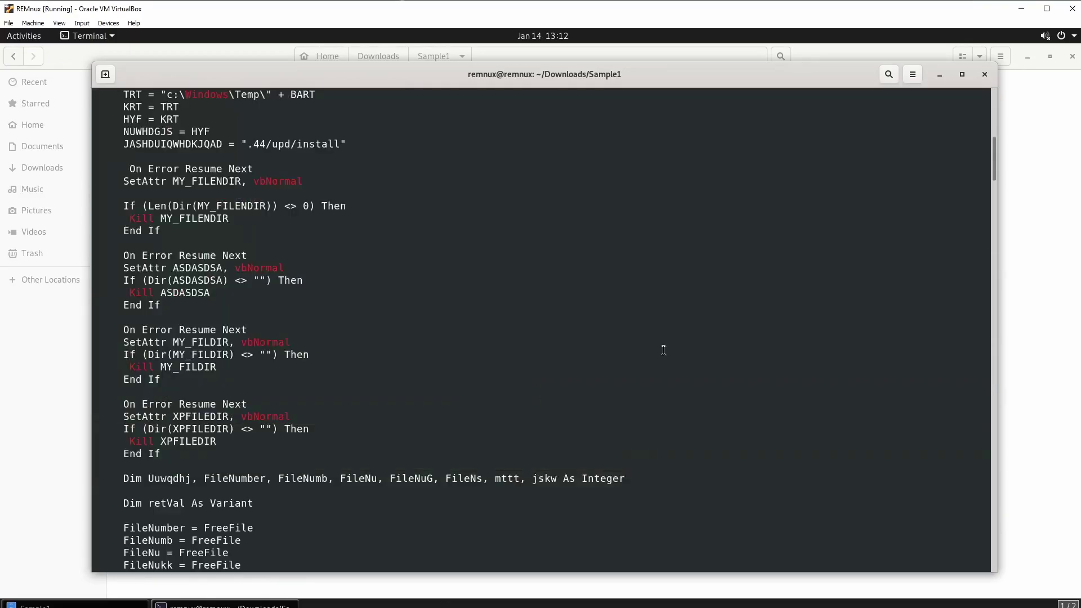
pyautogui.moveTo(995, 168); pyautogui.dragTo(945, 577)
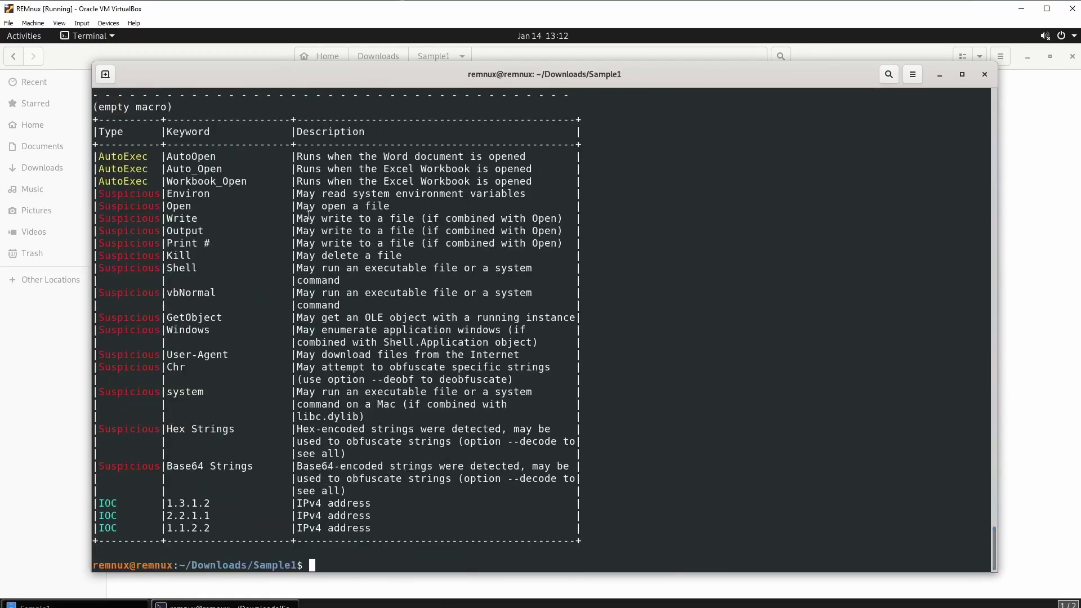